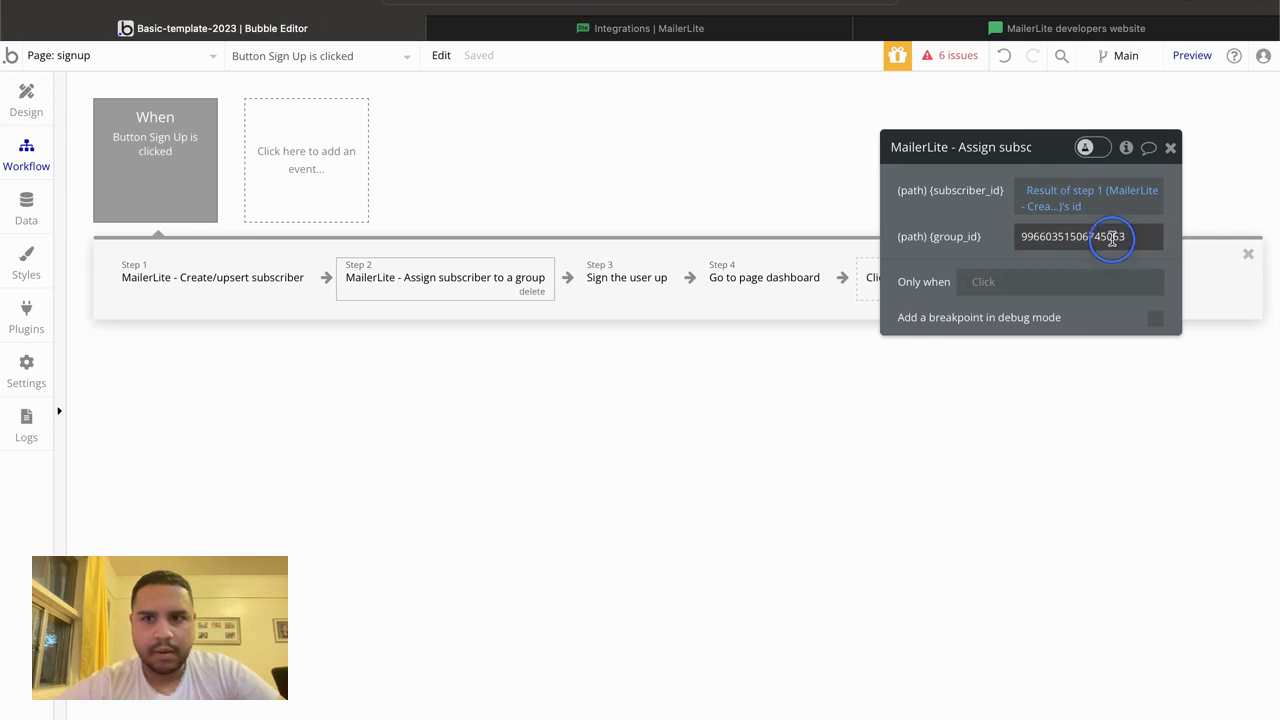
left_click(1112, 238)
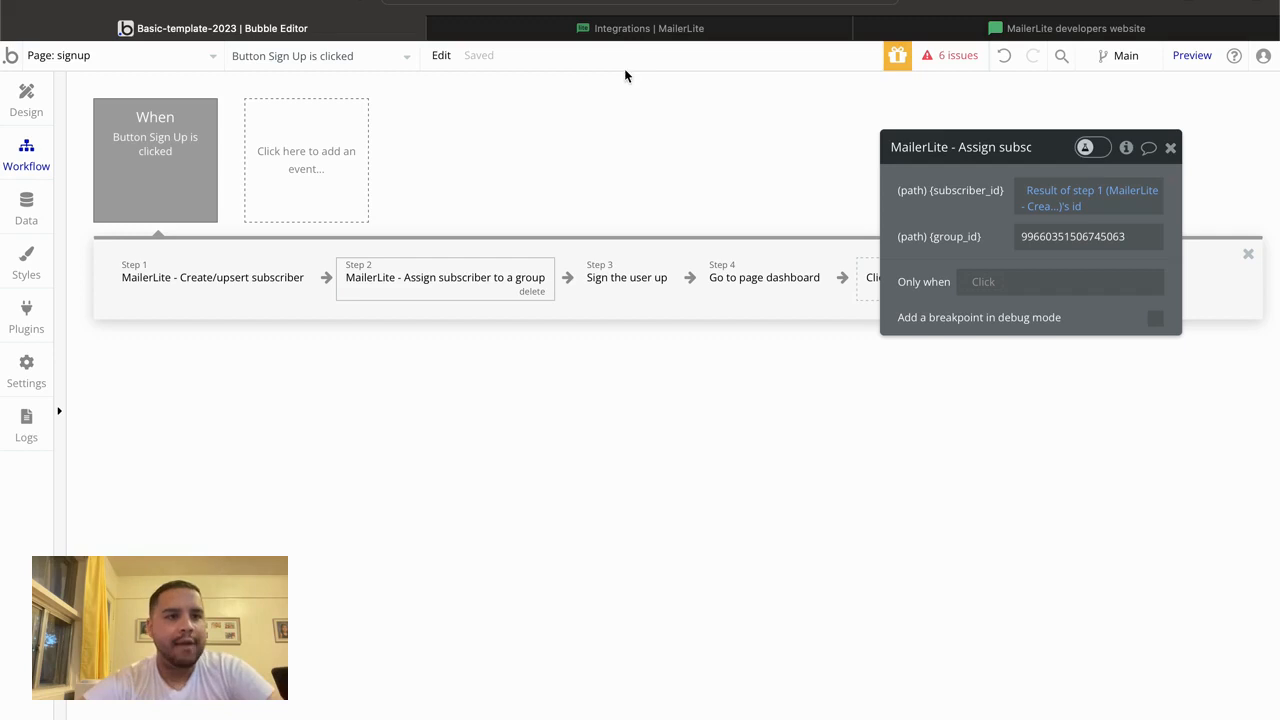
left_click(24, 206)
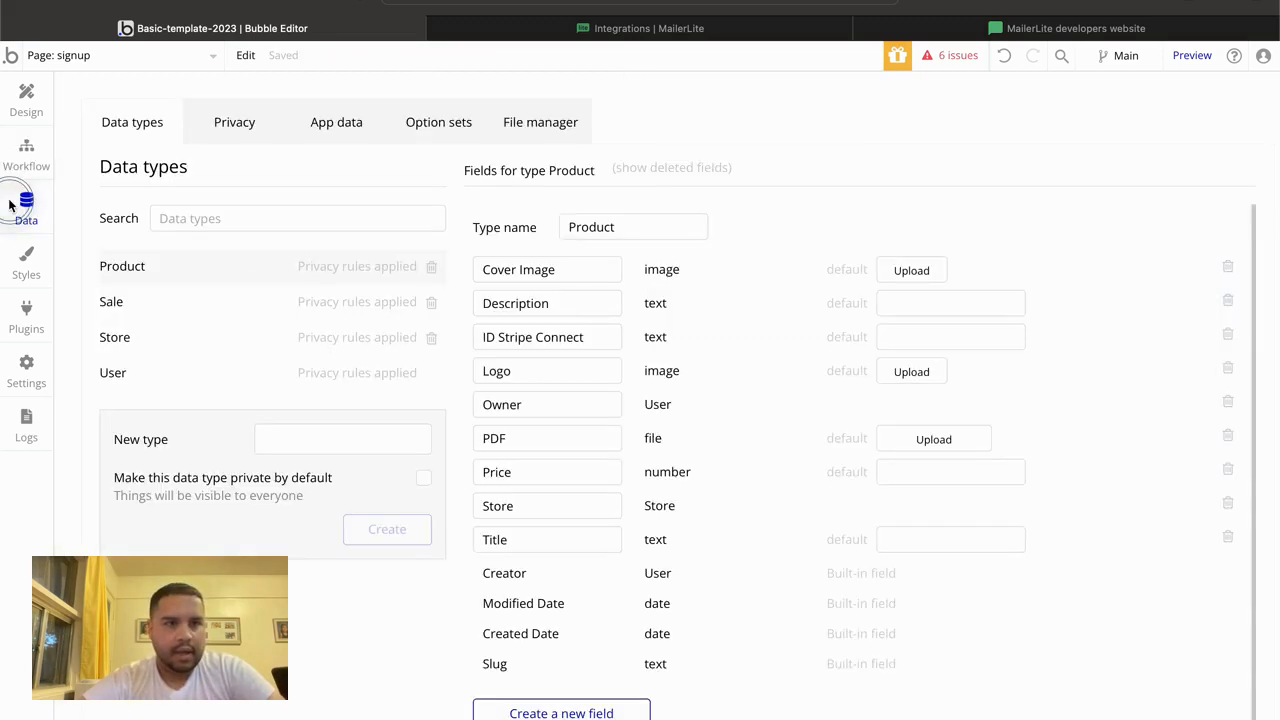
left_click(410, 120)
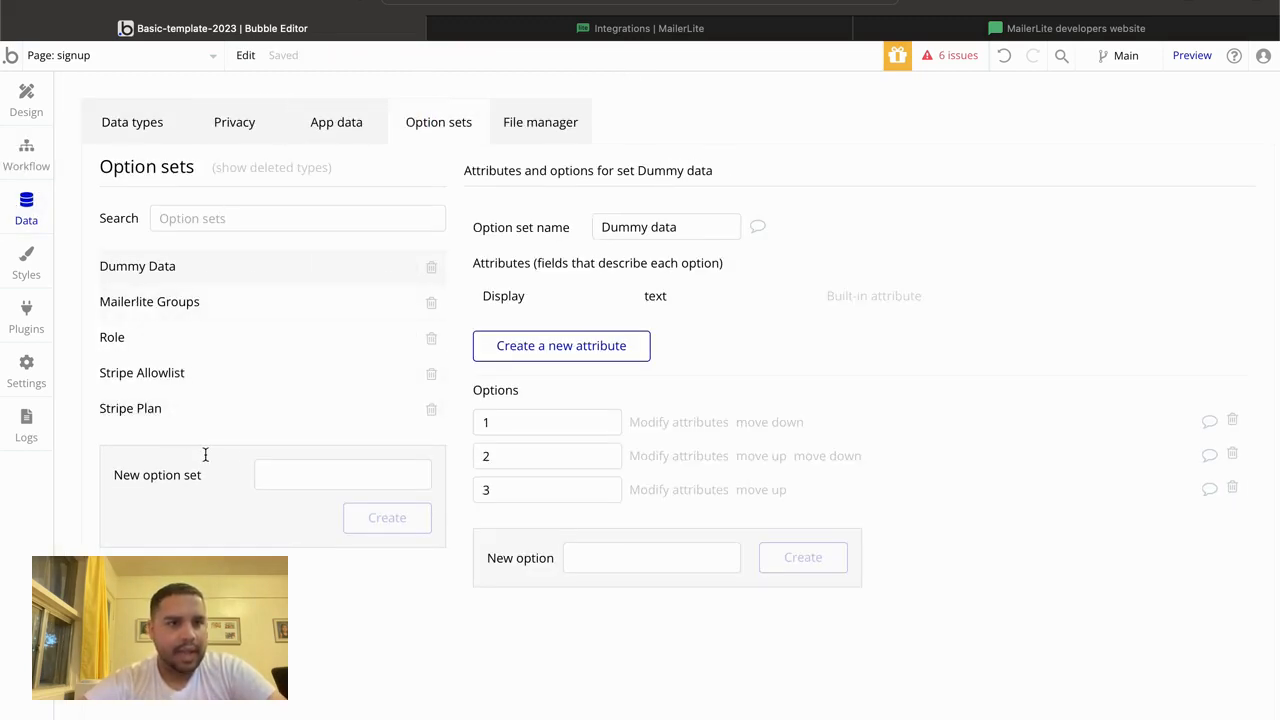
left_click(193, 309)
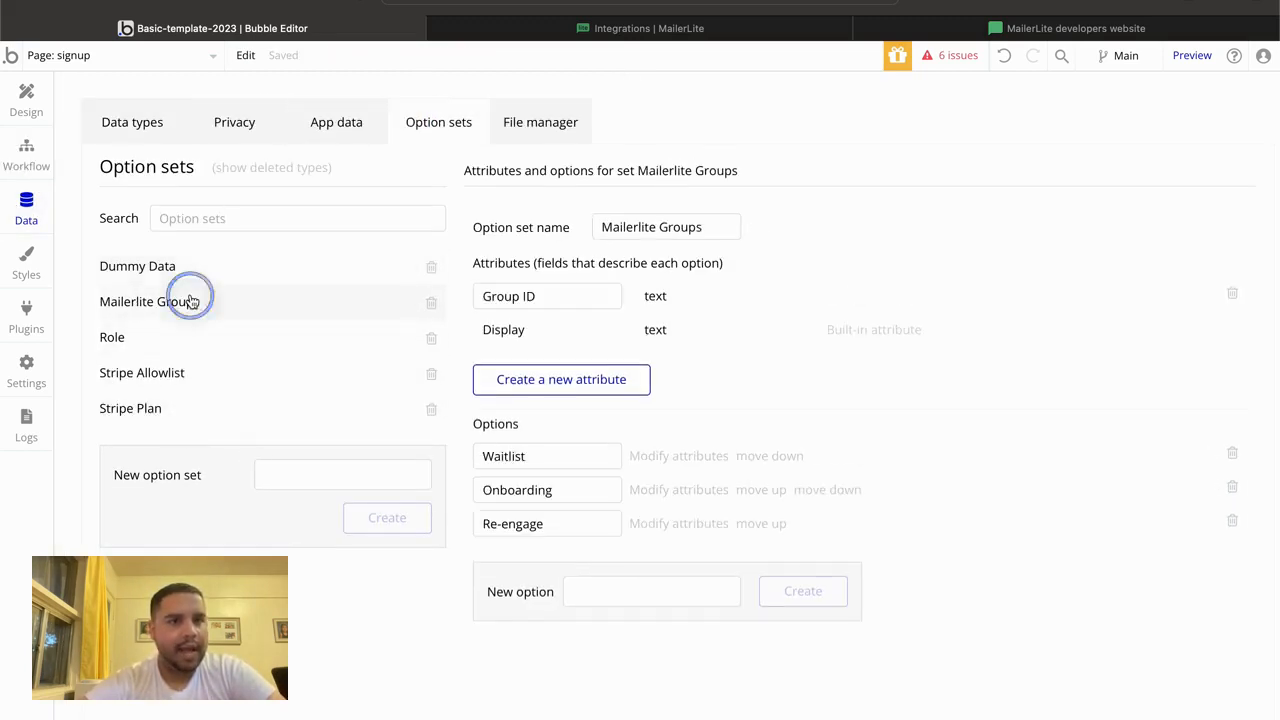
left_click(675, 492)
double_click(643, 147)
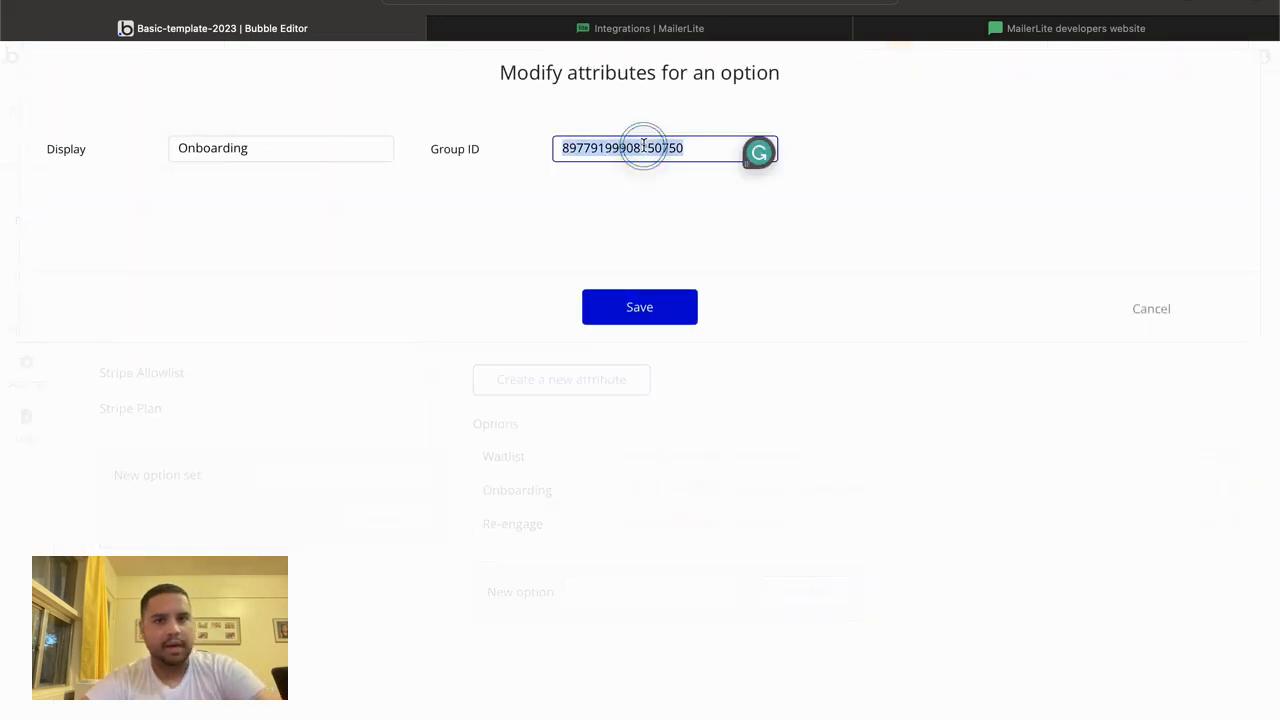
key("super+v")
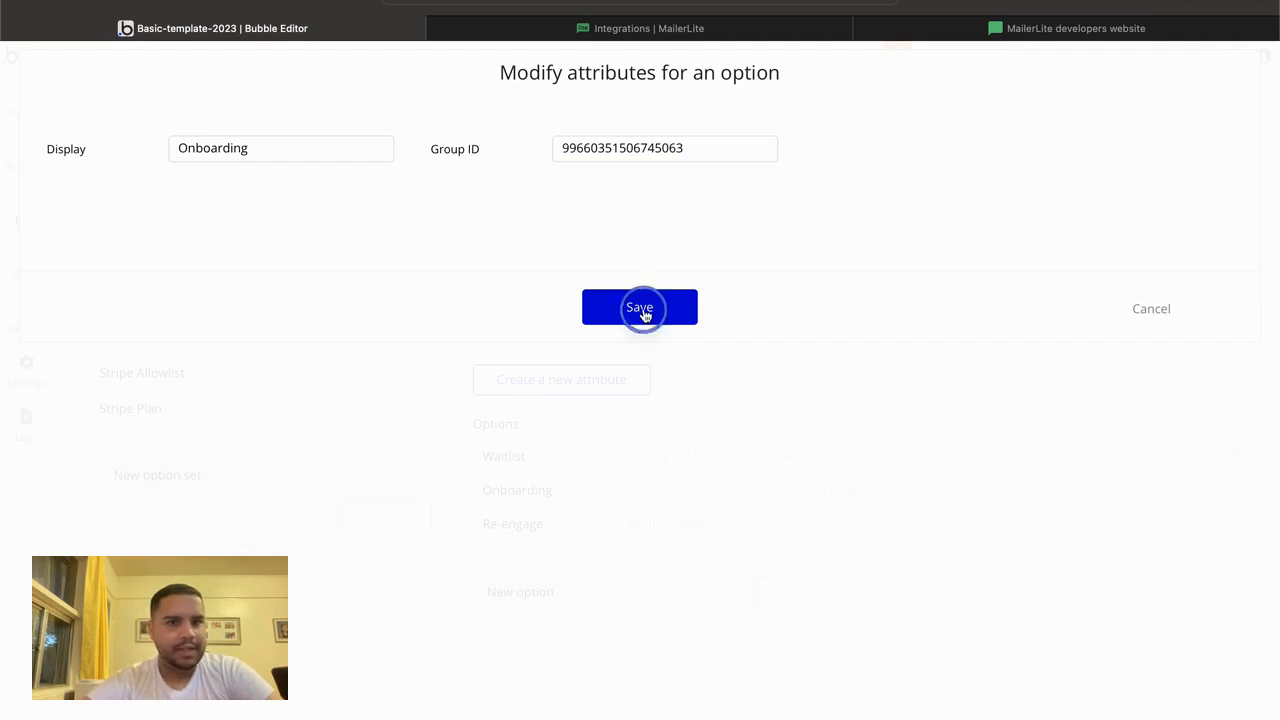
left_click(645, 316)
Step: Replace the fixed group_id in the signup workflow's assign-subscriber action with the Group ID of the Onboarding option from Mailerlite Groups
left_click(24, 155)
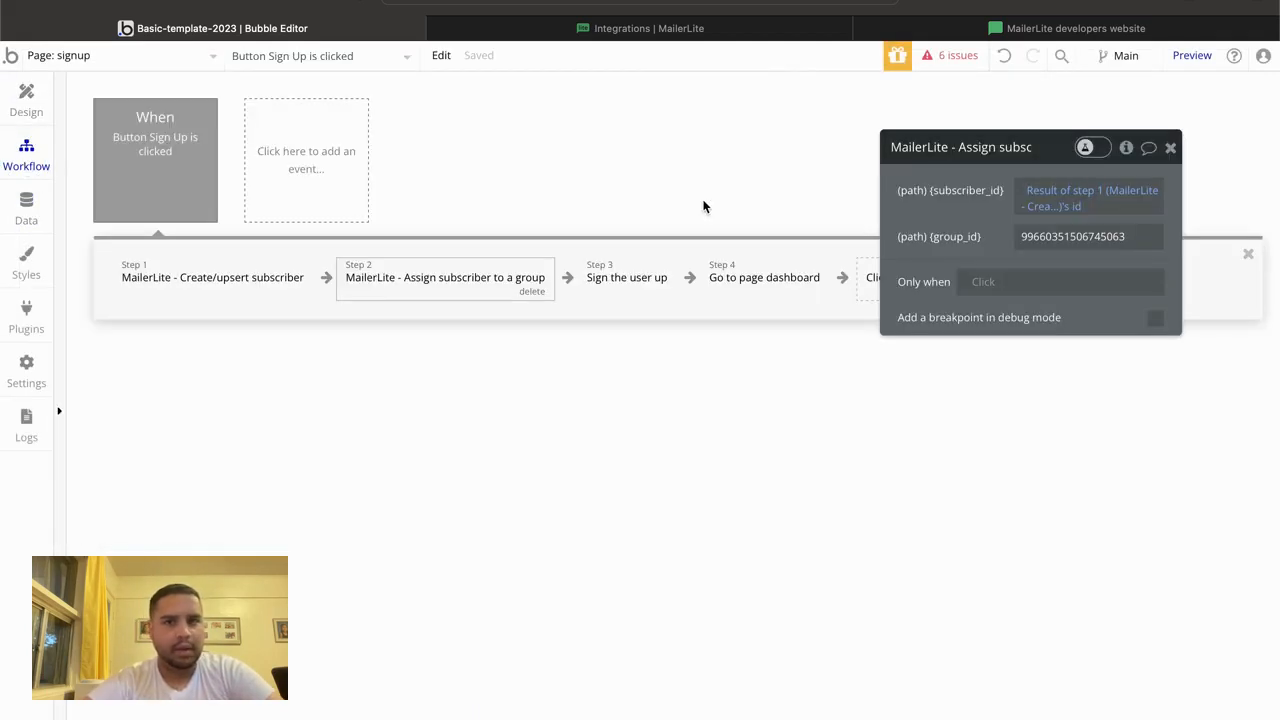
double_click(1080, 235)
left_click(1222, 237)
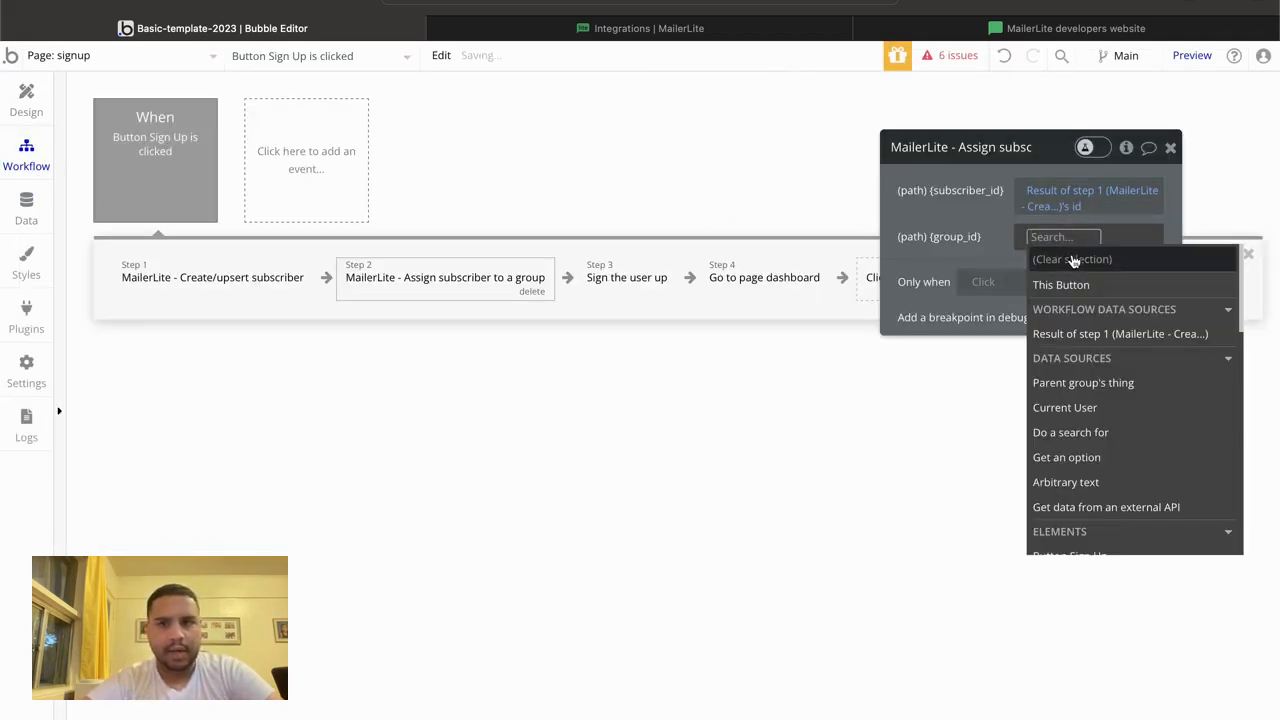
left_click(1066, 457)
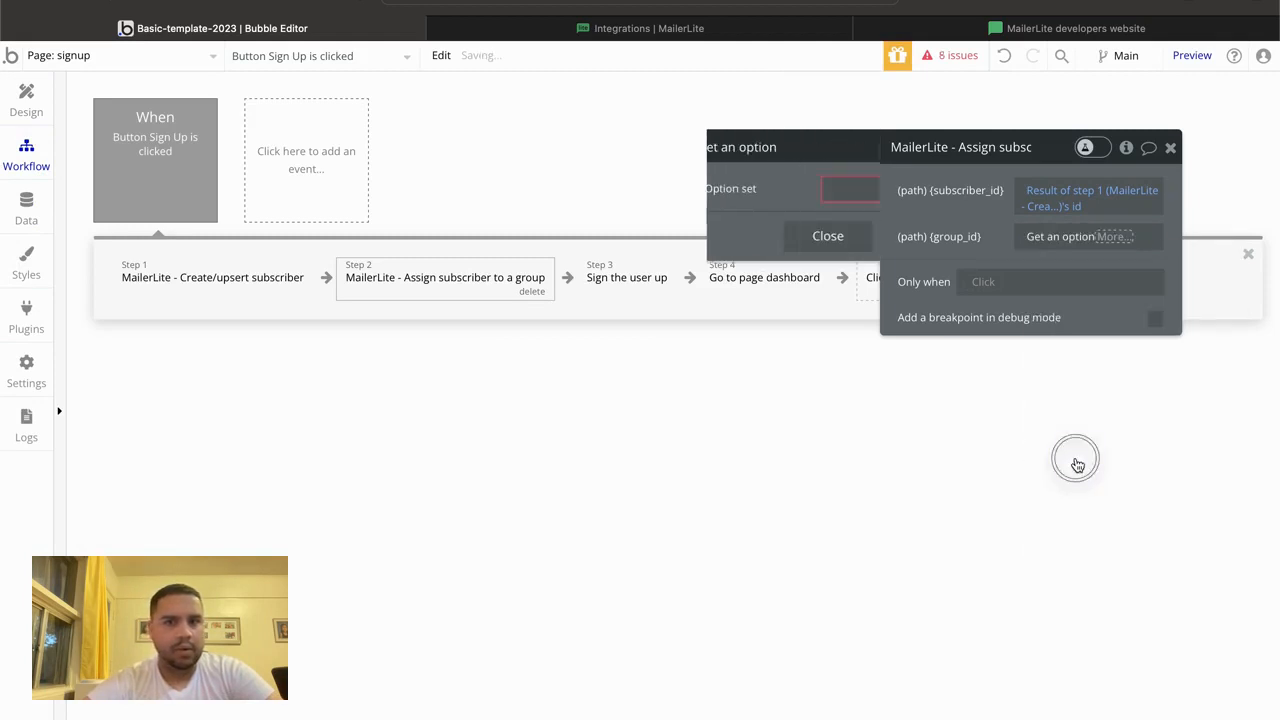
left_click(726, 194)
left_click(778, 248)
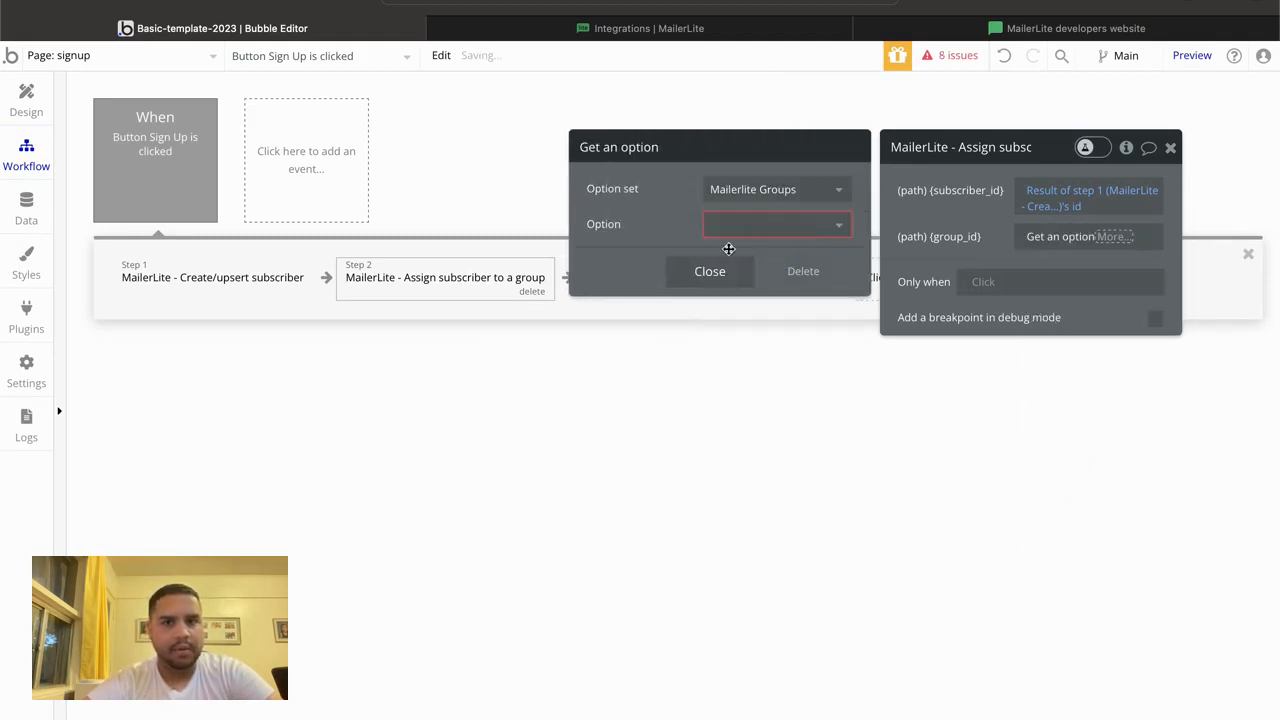
left_click(745, 226)
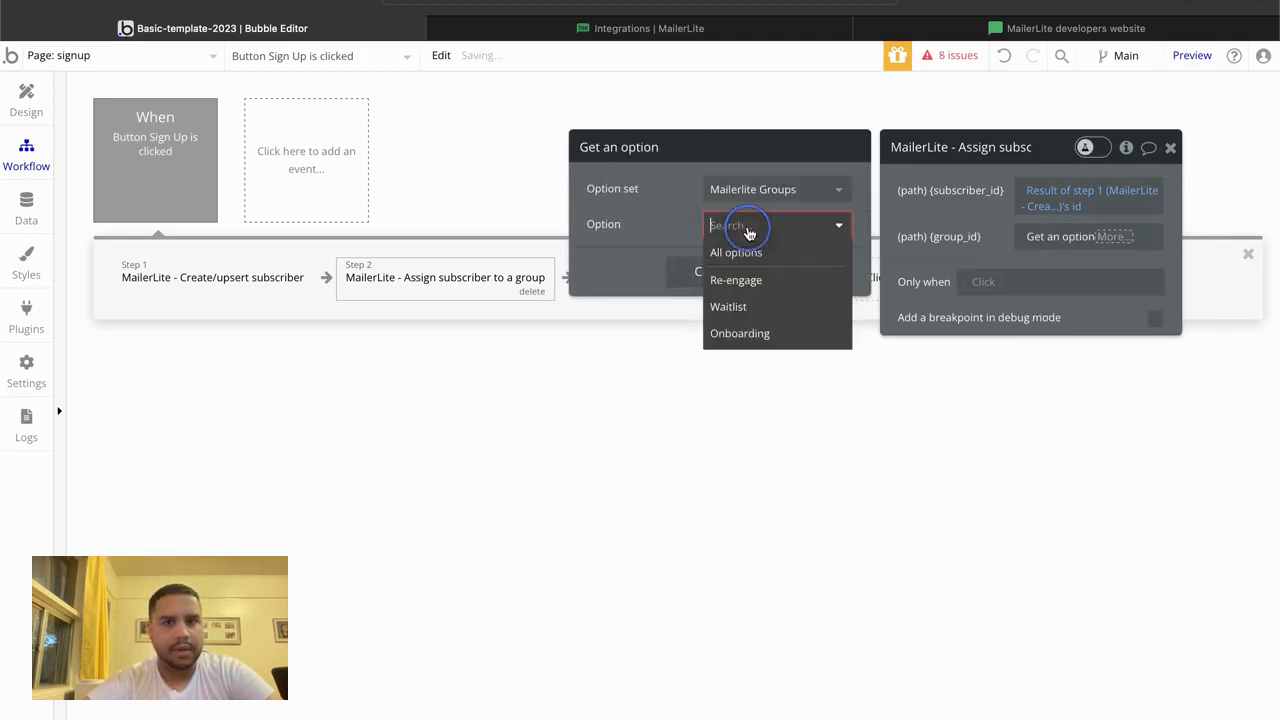
left_click(742, 334)
left_click(668, 197)
left_click(708, 273)
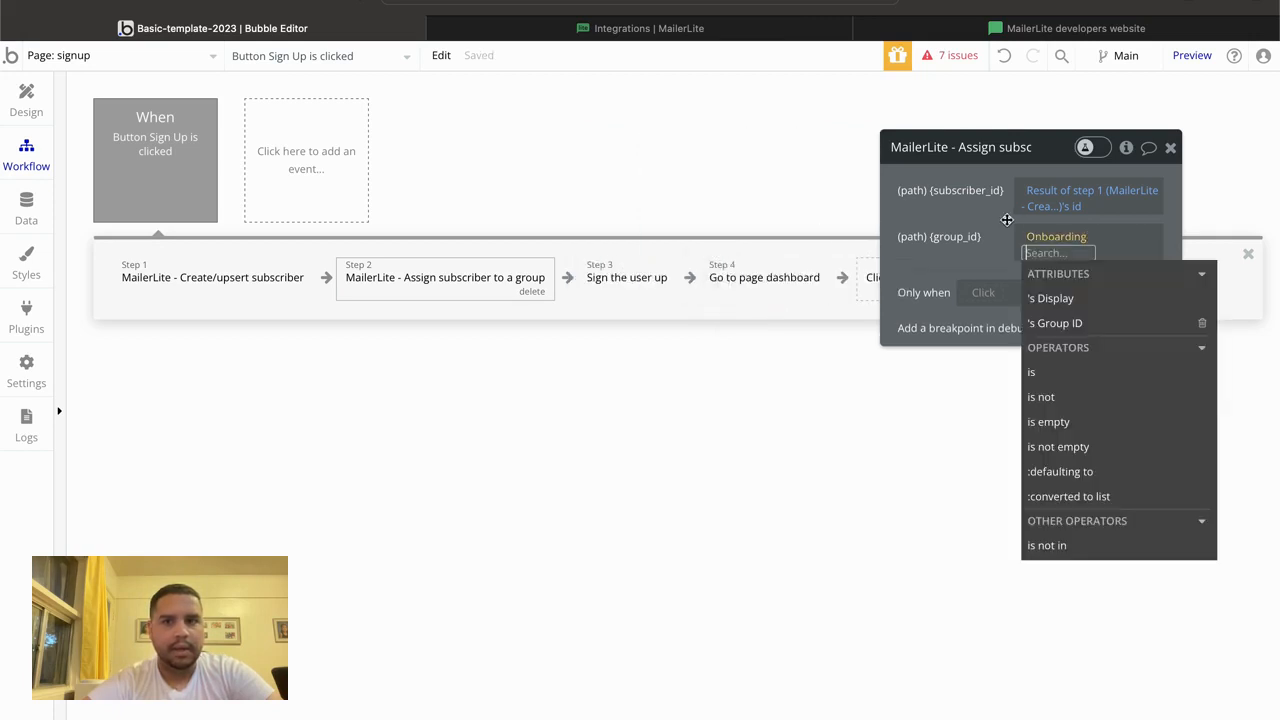
left_click(1063, 323)
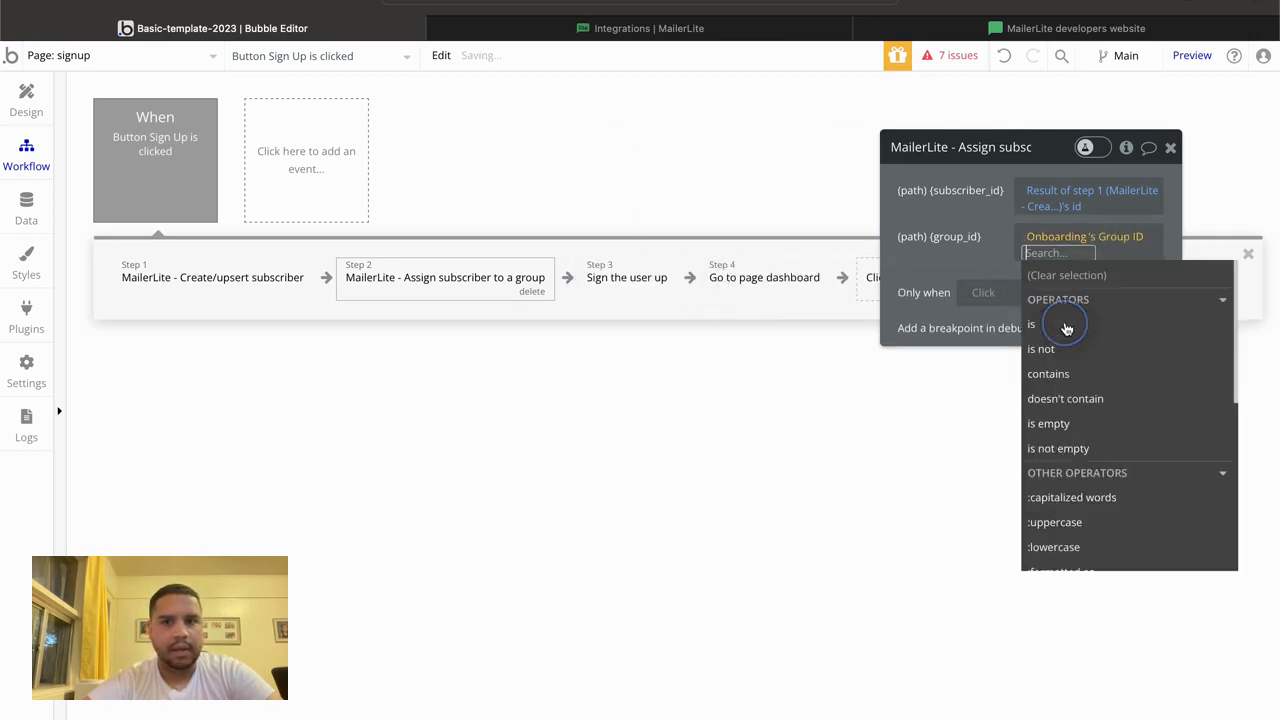
left_click(984, 220)
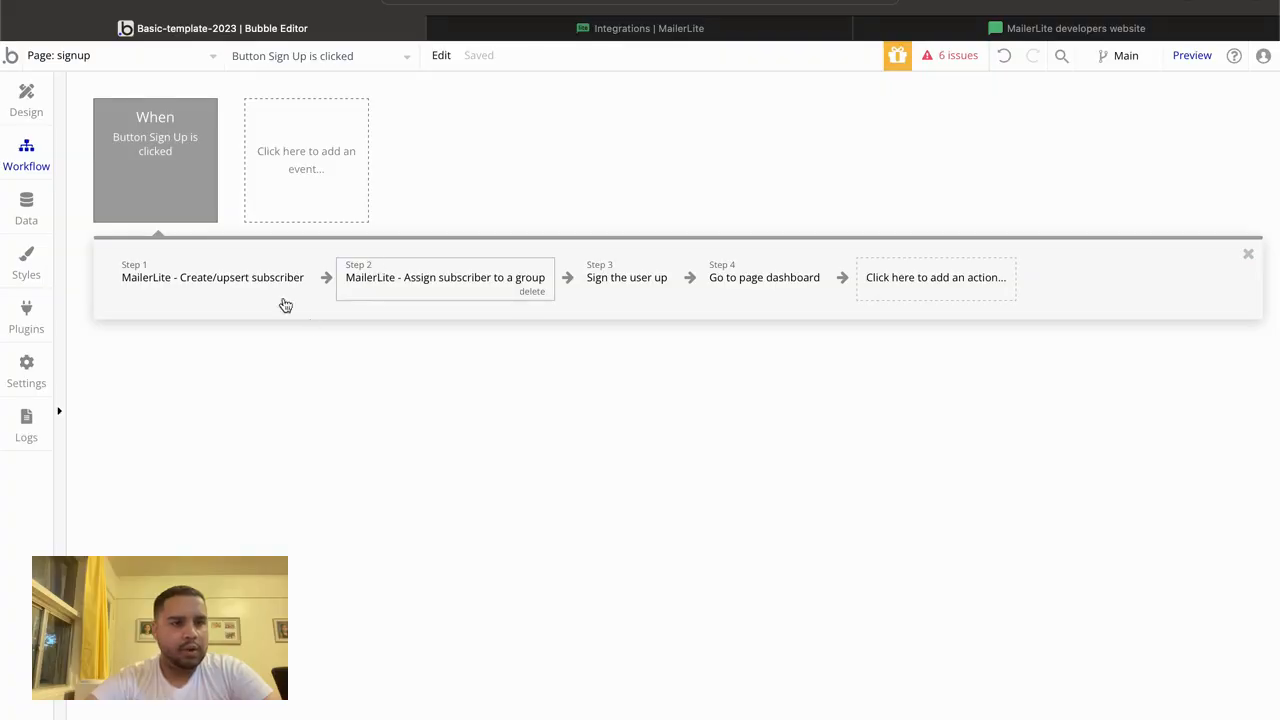
Step: Review the settings of the four sign-up workflow actions, from creating the subscriber to going to the dashboard page
left_click(197, 283)
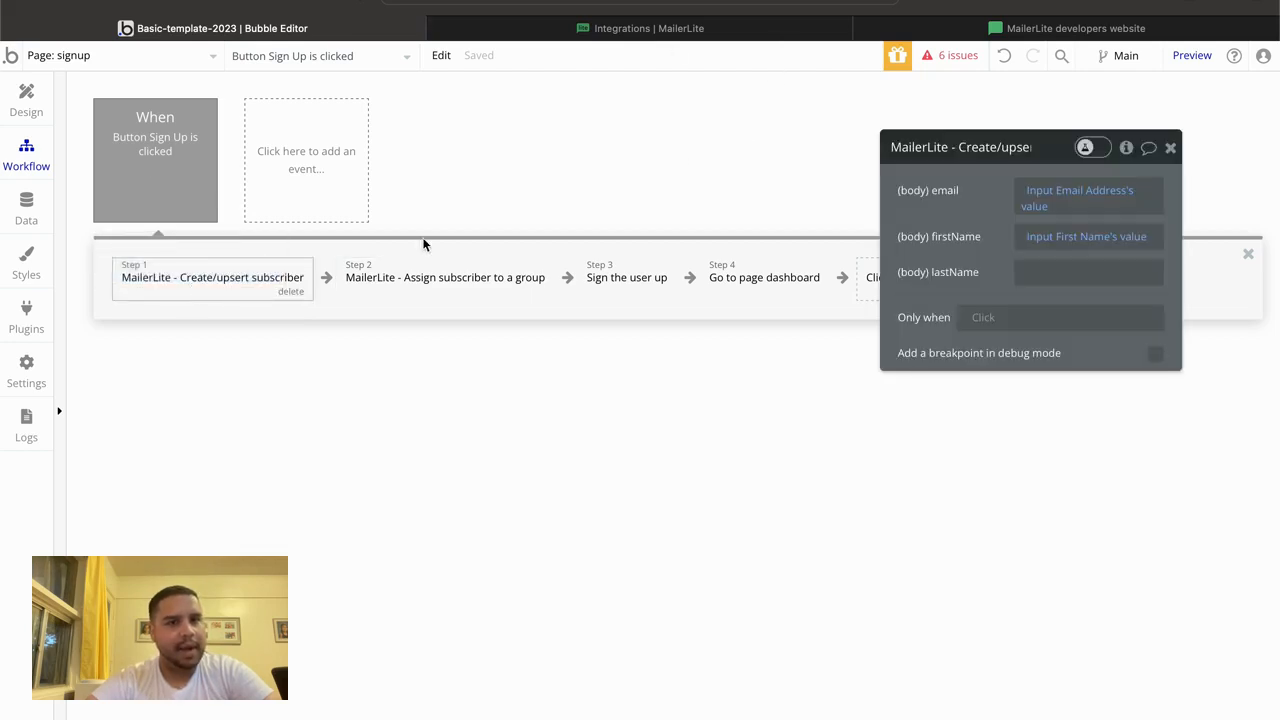
left_click(401, 280)
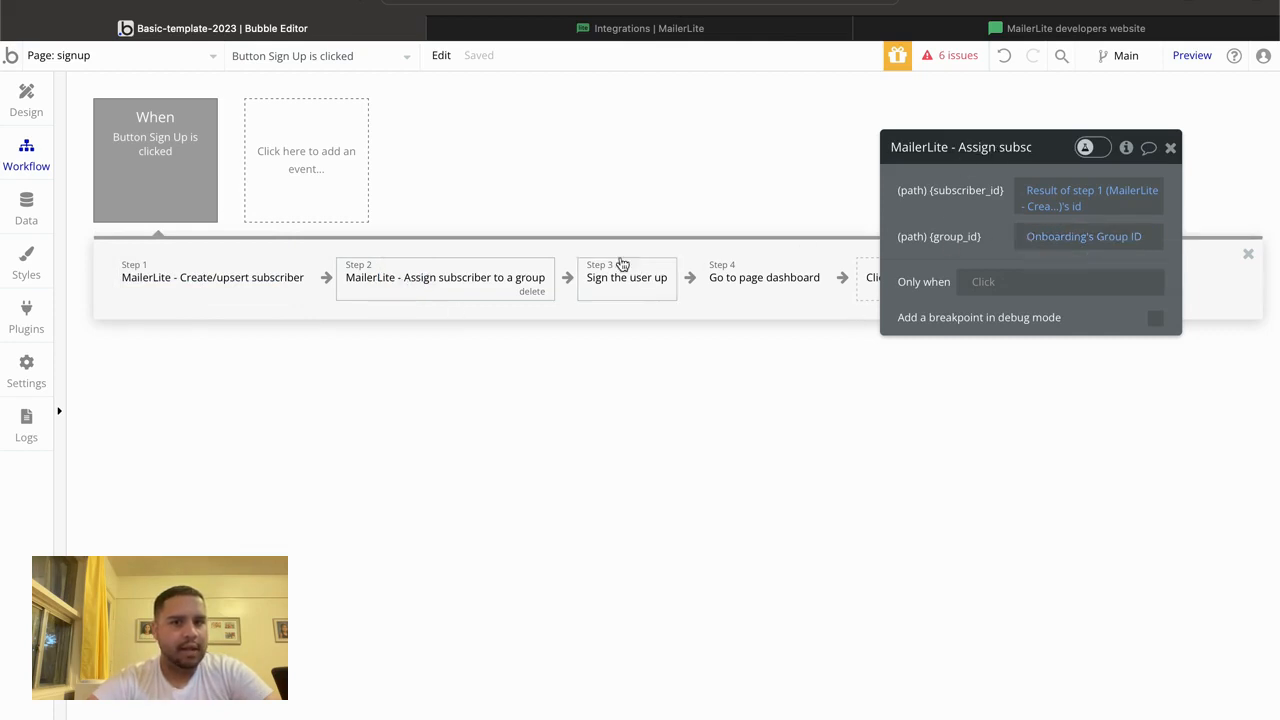
left_click(606, 286)
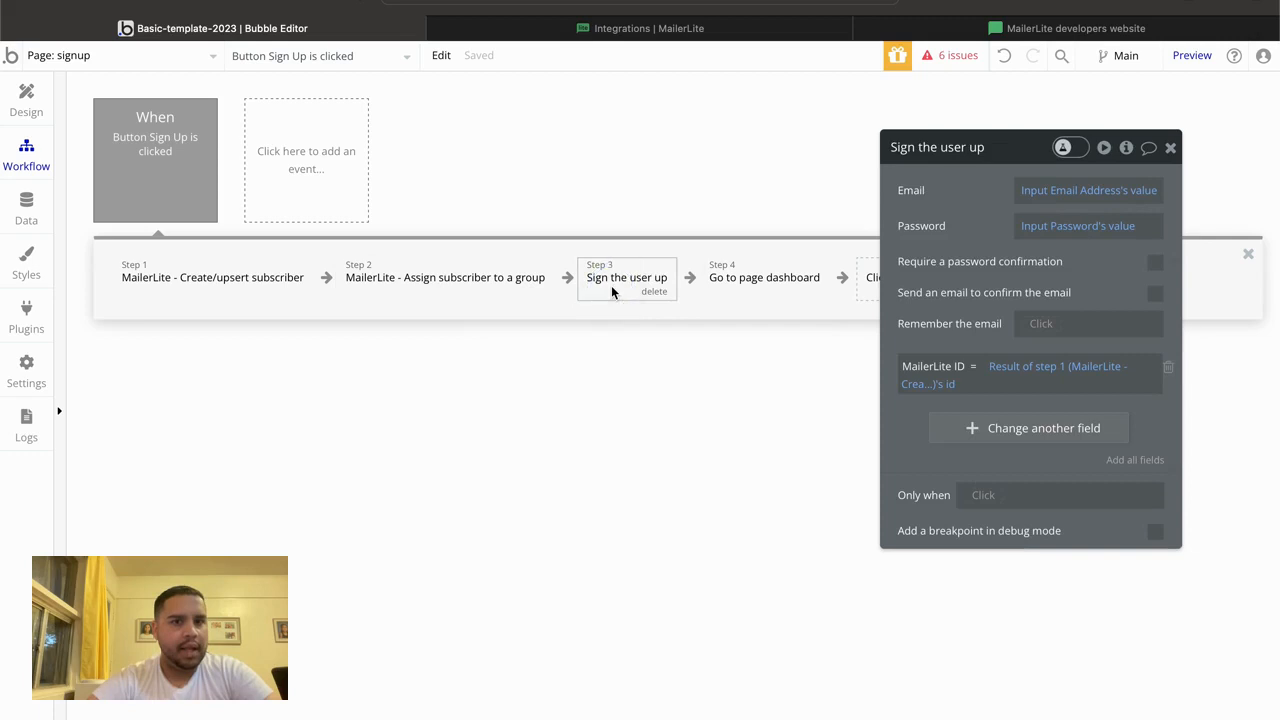
left_click(752, 281)
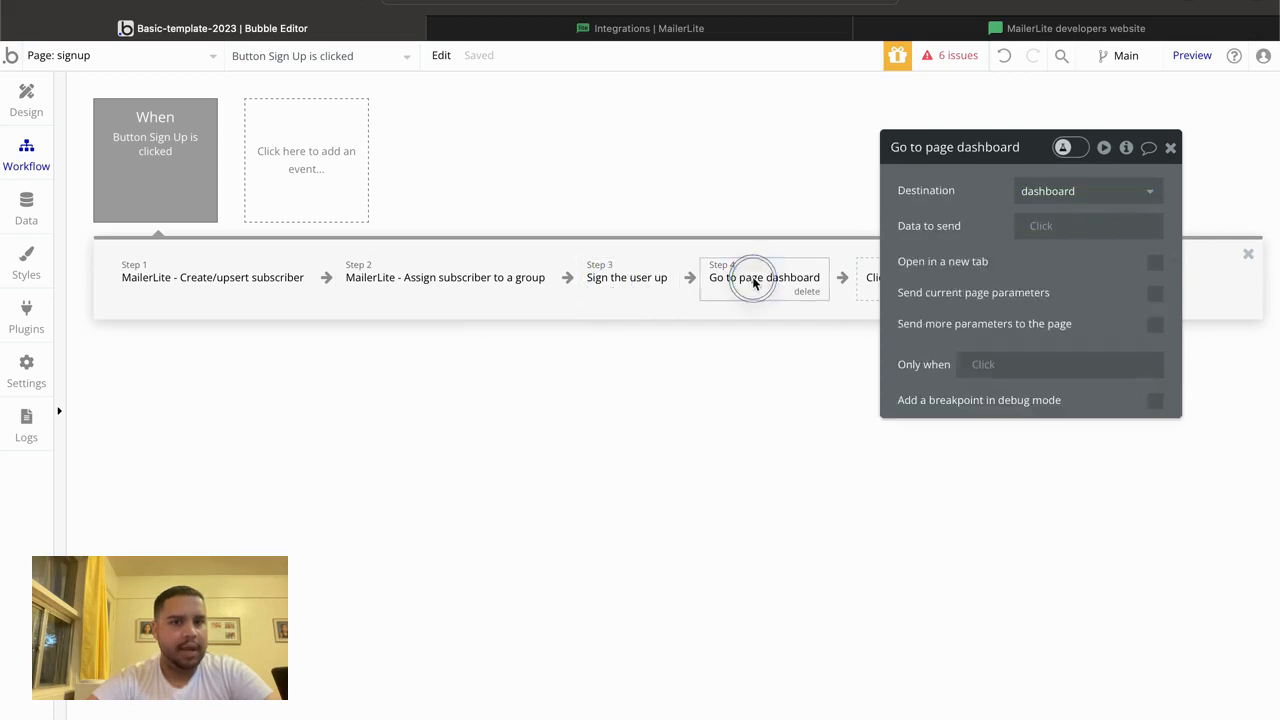
left_click(1168, 150)
Step: Open the dashboard page in the design view at its Overview and Subscribers lists
left_click(30, 92)
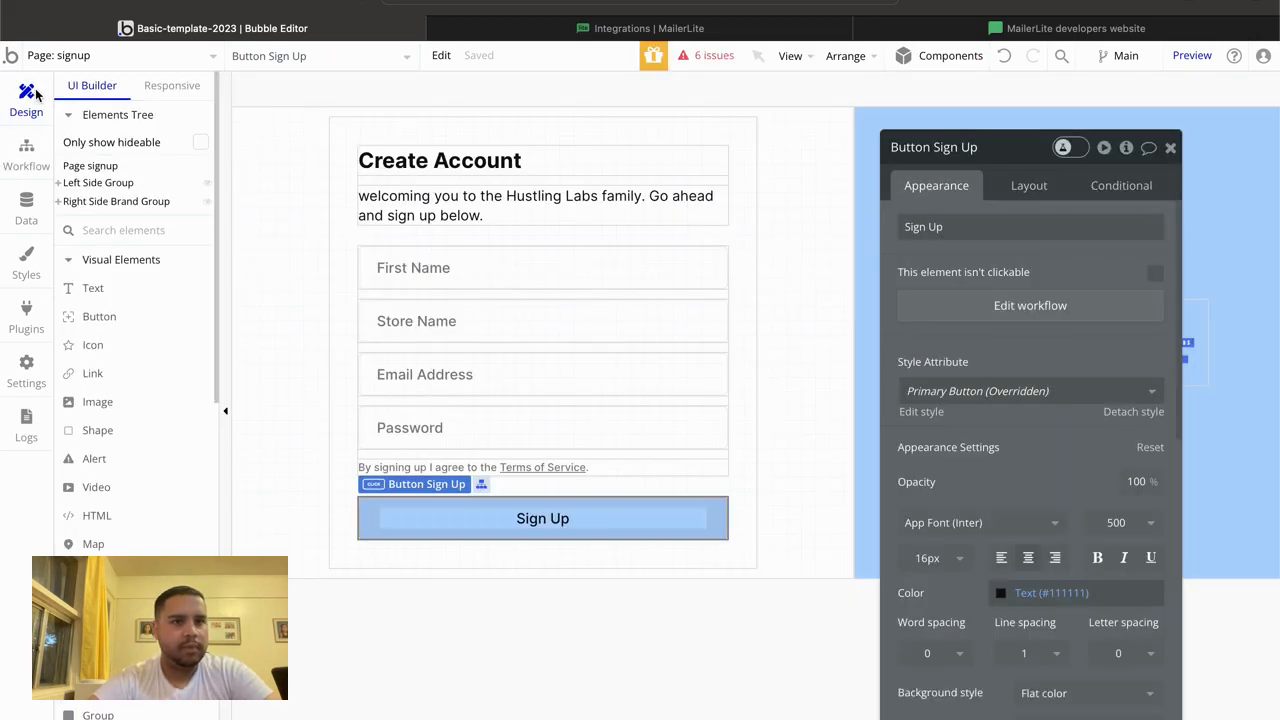
left_click(185, 59)
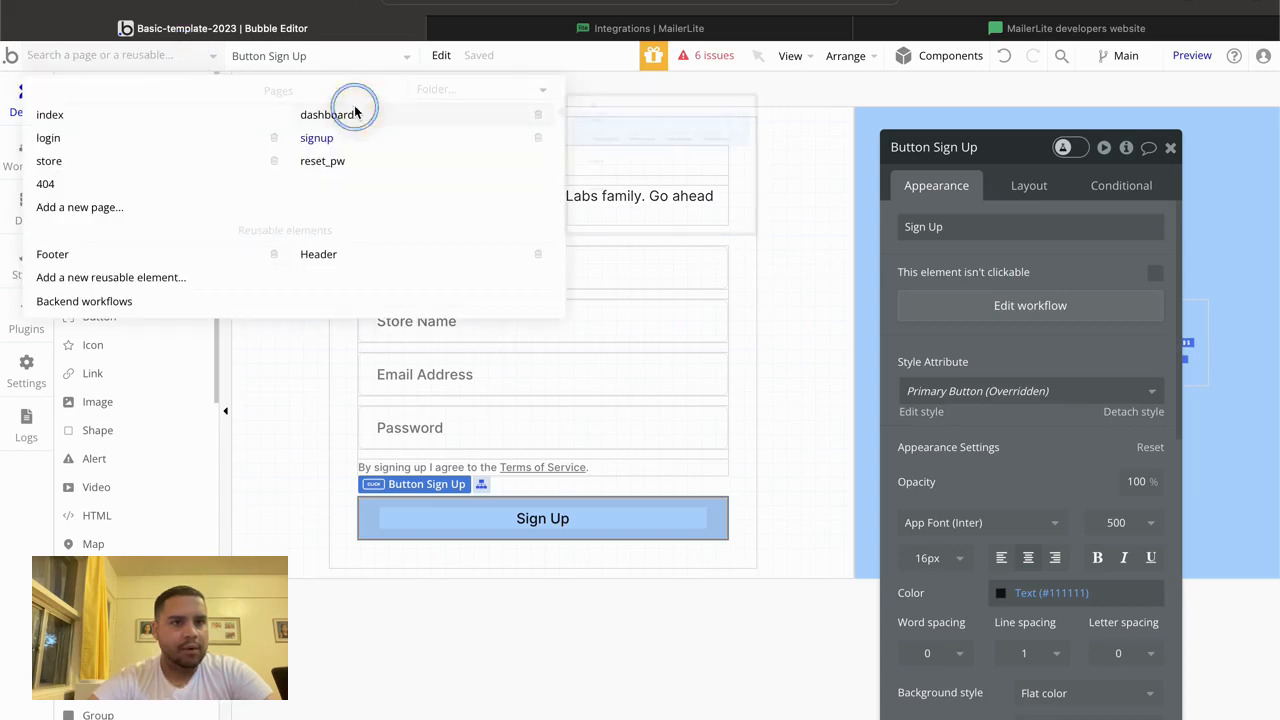
left_click(354, 114)
scroll(600, 480, "down", 3)
scroll(601, 480, "down", 2)
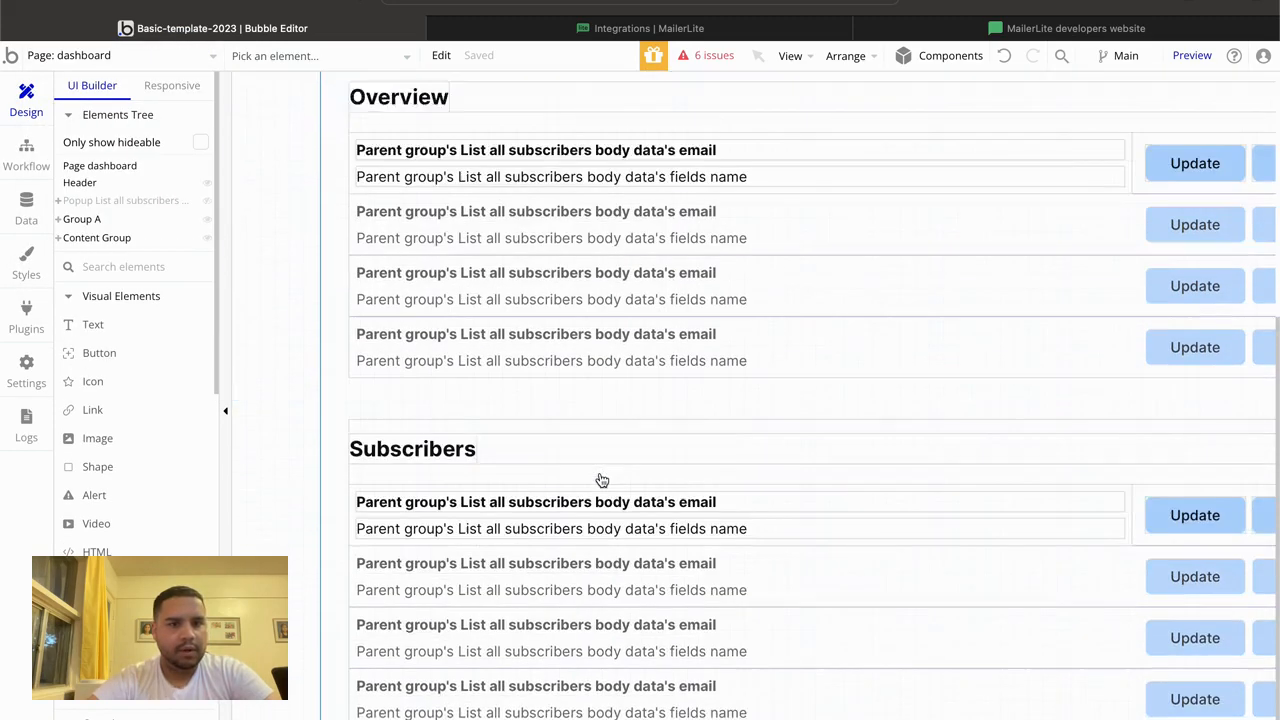
scroll(601, 480, "up", 1)
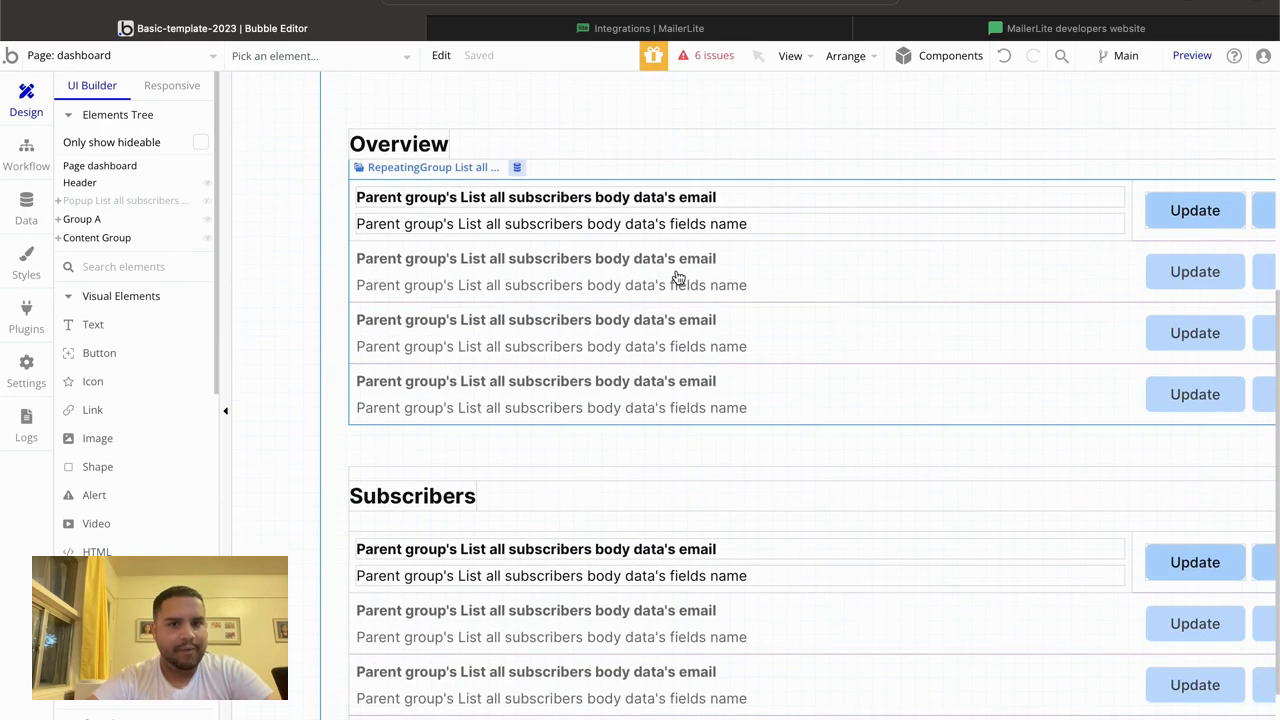
scroll(678, 278, "right", 1)
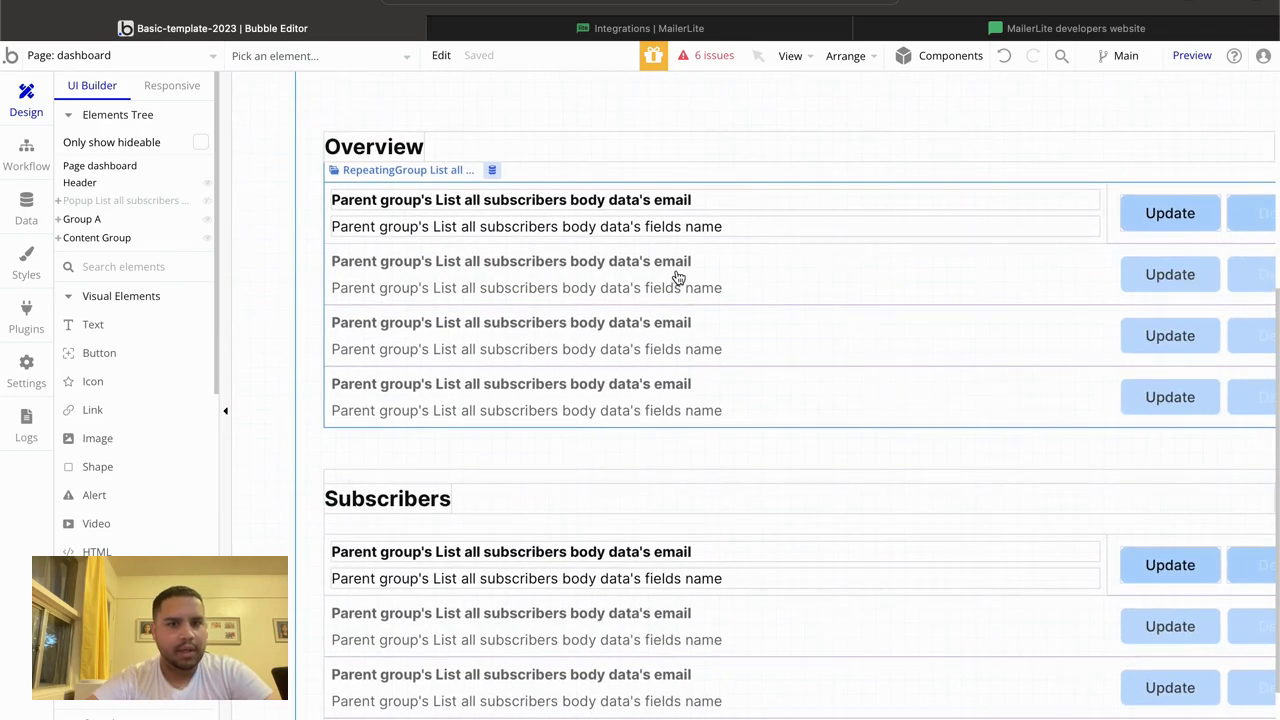
Step: Set the content type of the Overview repeating group to List all groups body data
double_click(678, 278)
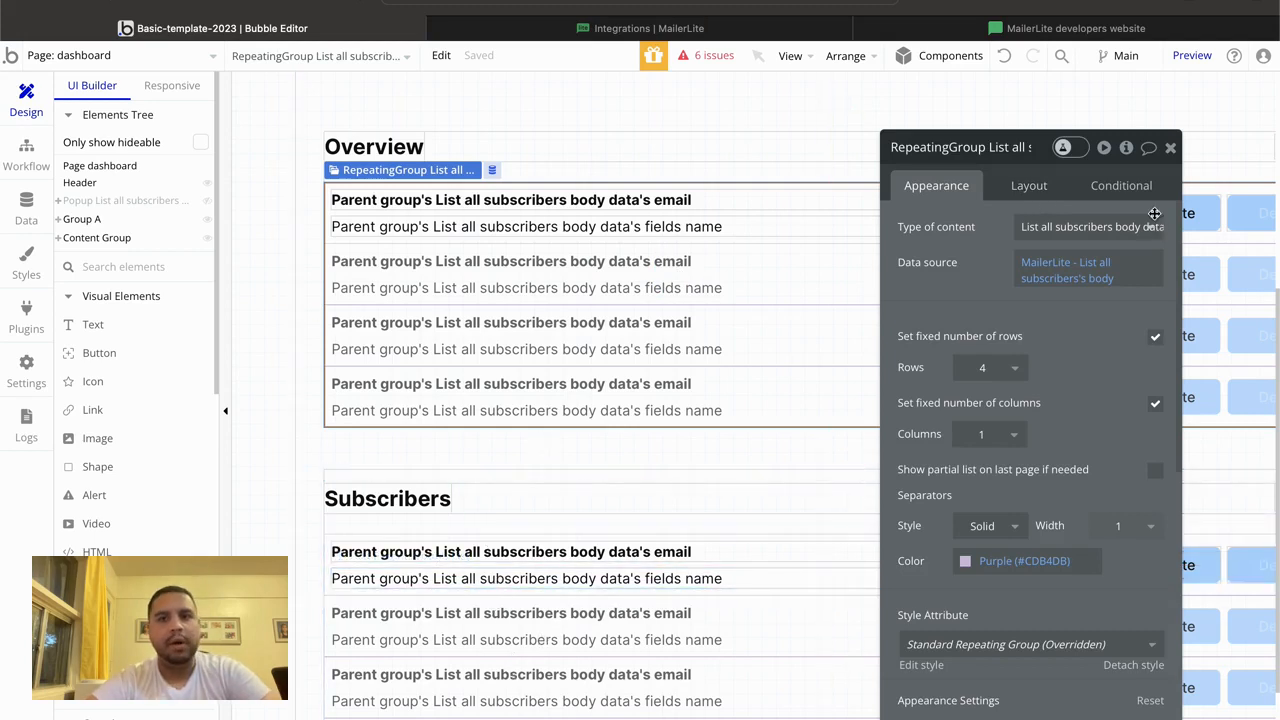
left_click(1103, 226)
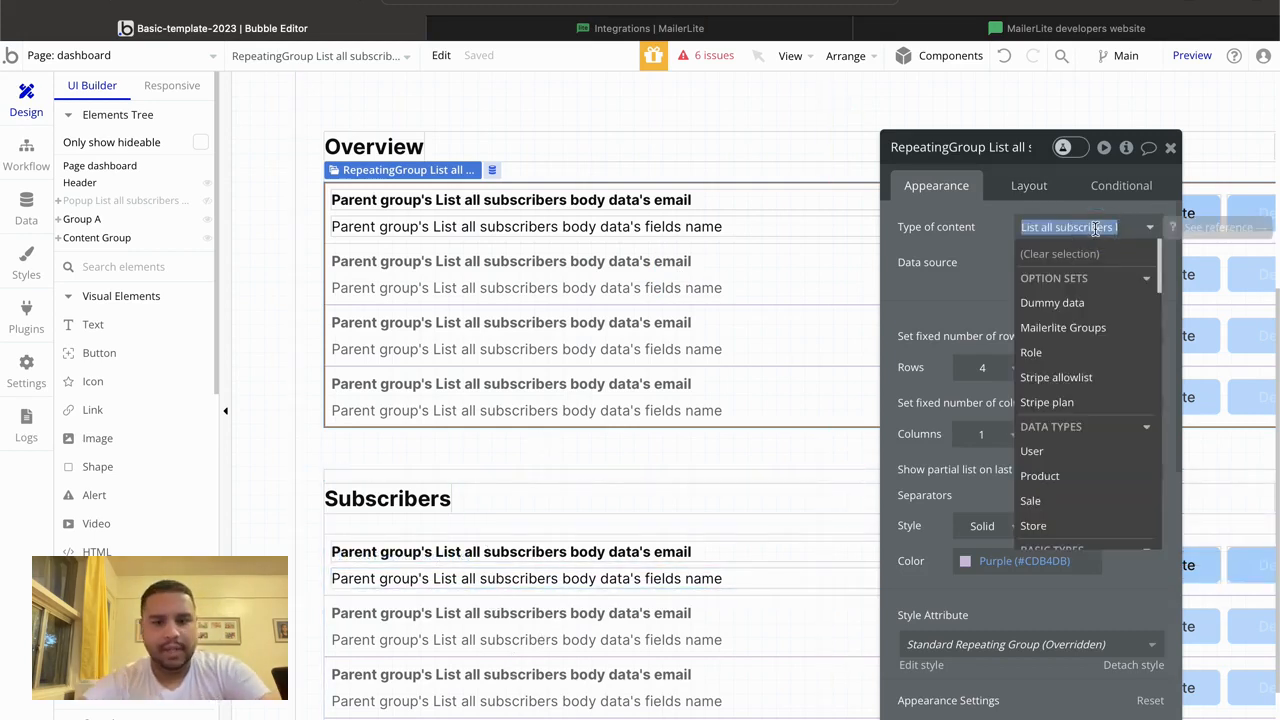
type("group")
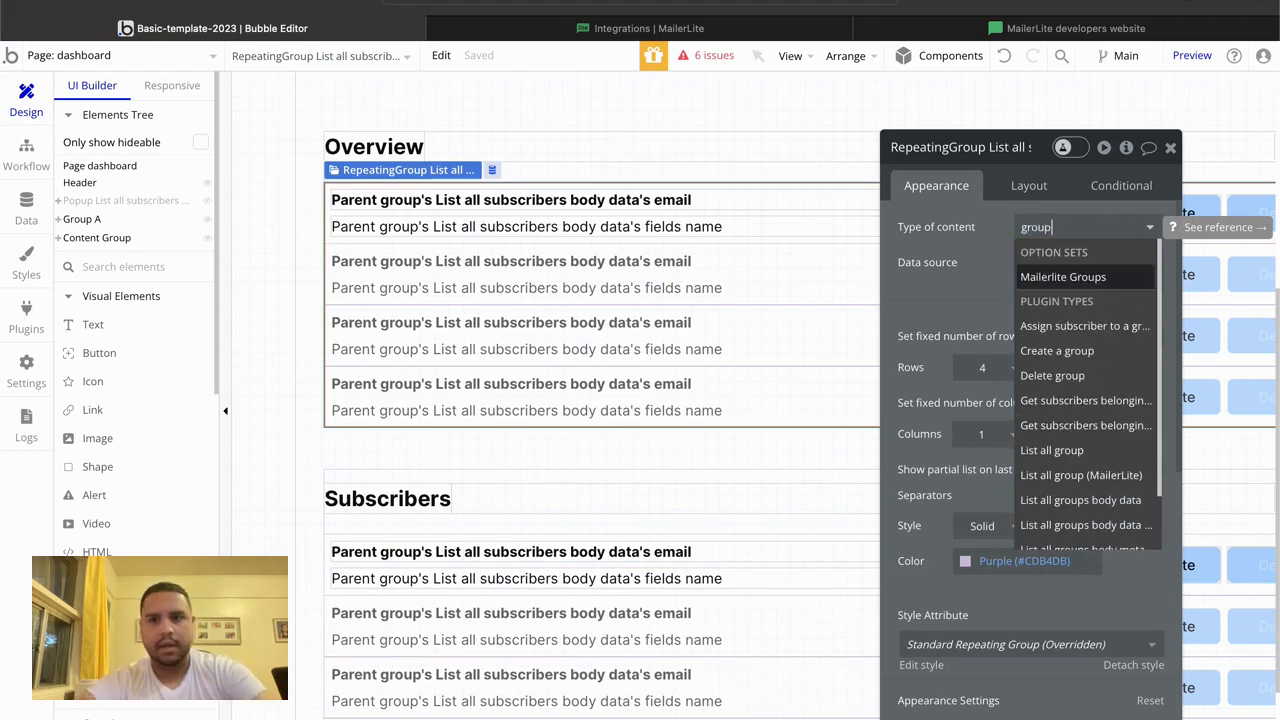
left_click(1065, 503)
Step: Try to switch the API provider in the Overview repeating group's existing data source to MailerLite (testing) - List all groups
left_click(1060, 270)
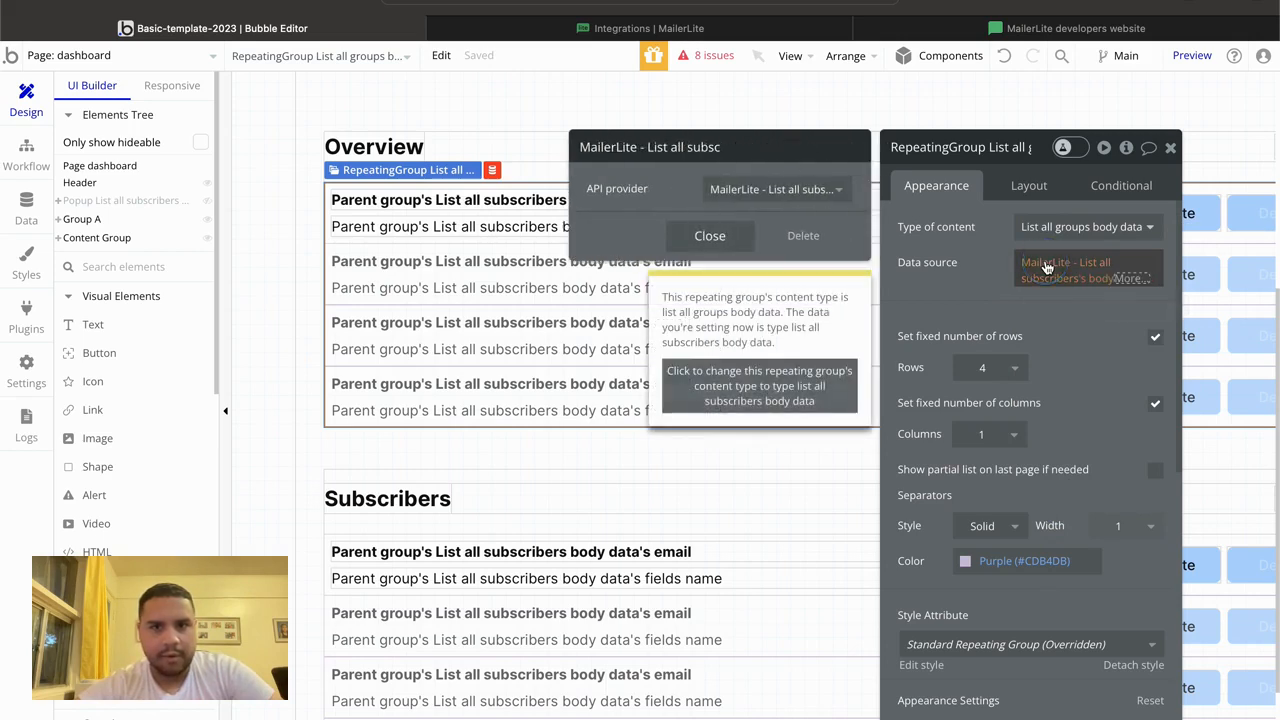
left_click(731, 195)
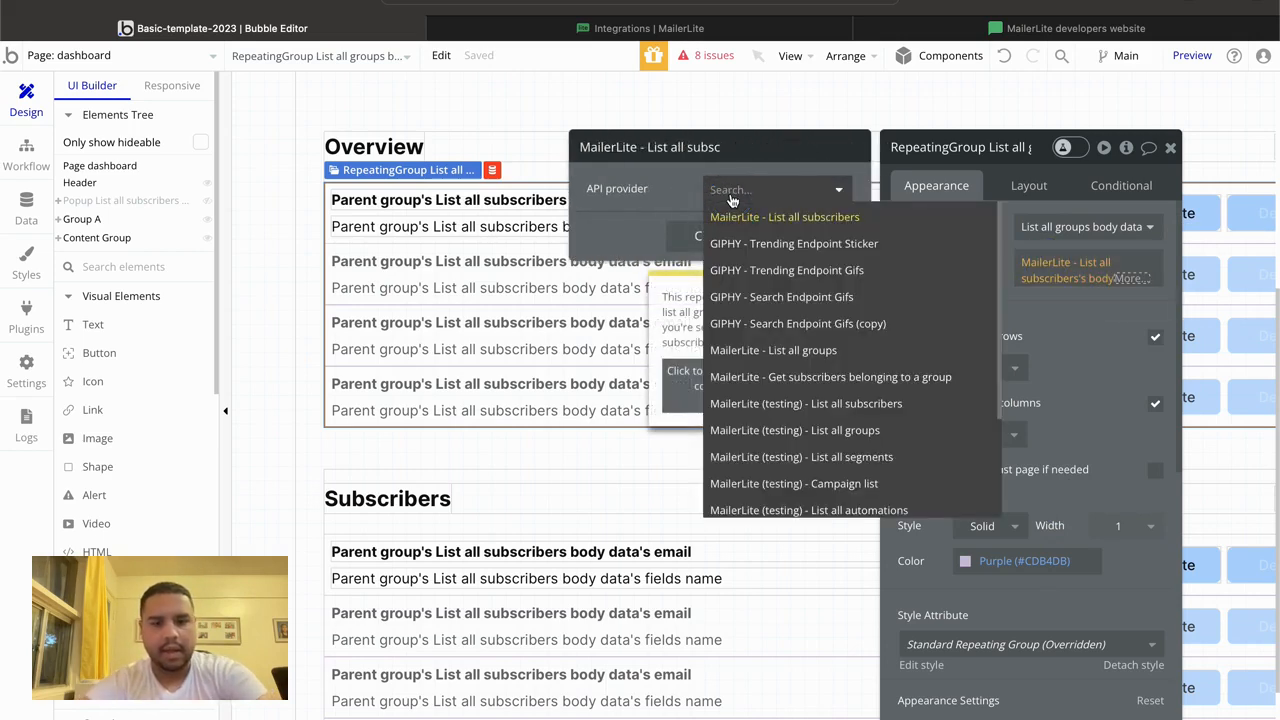
type("grou")
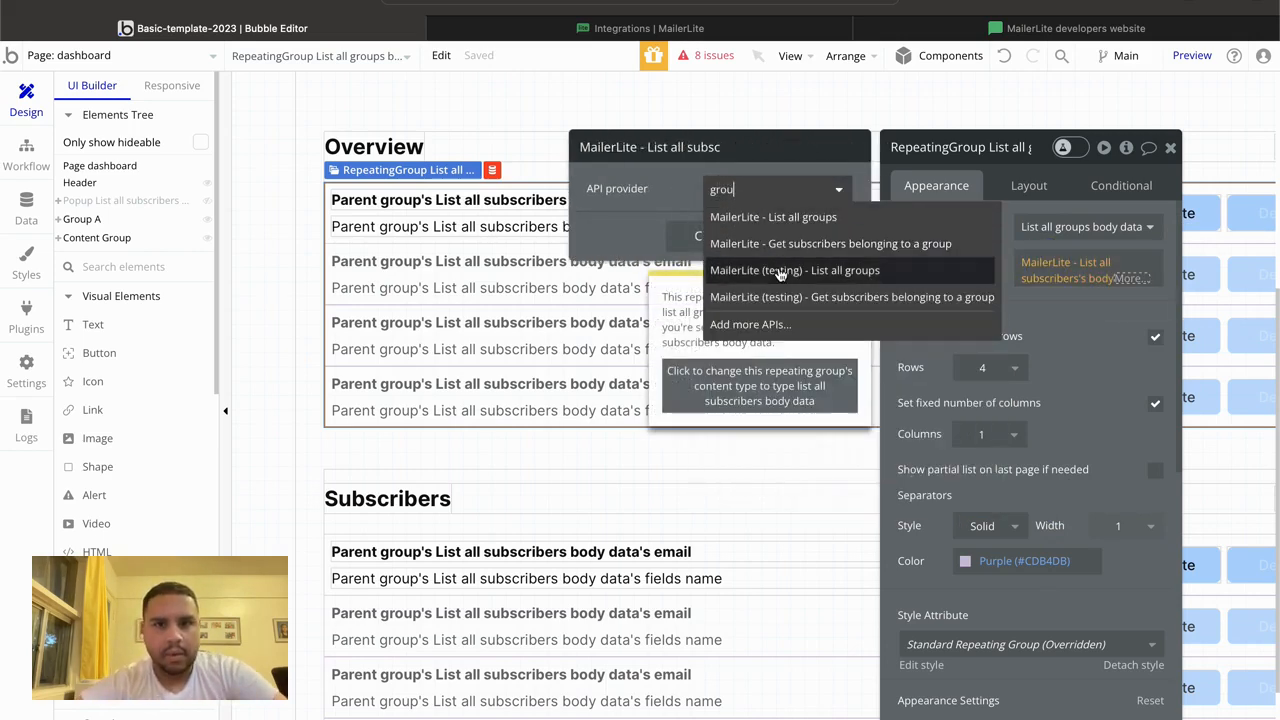
left_click(781, 271)
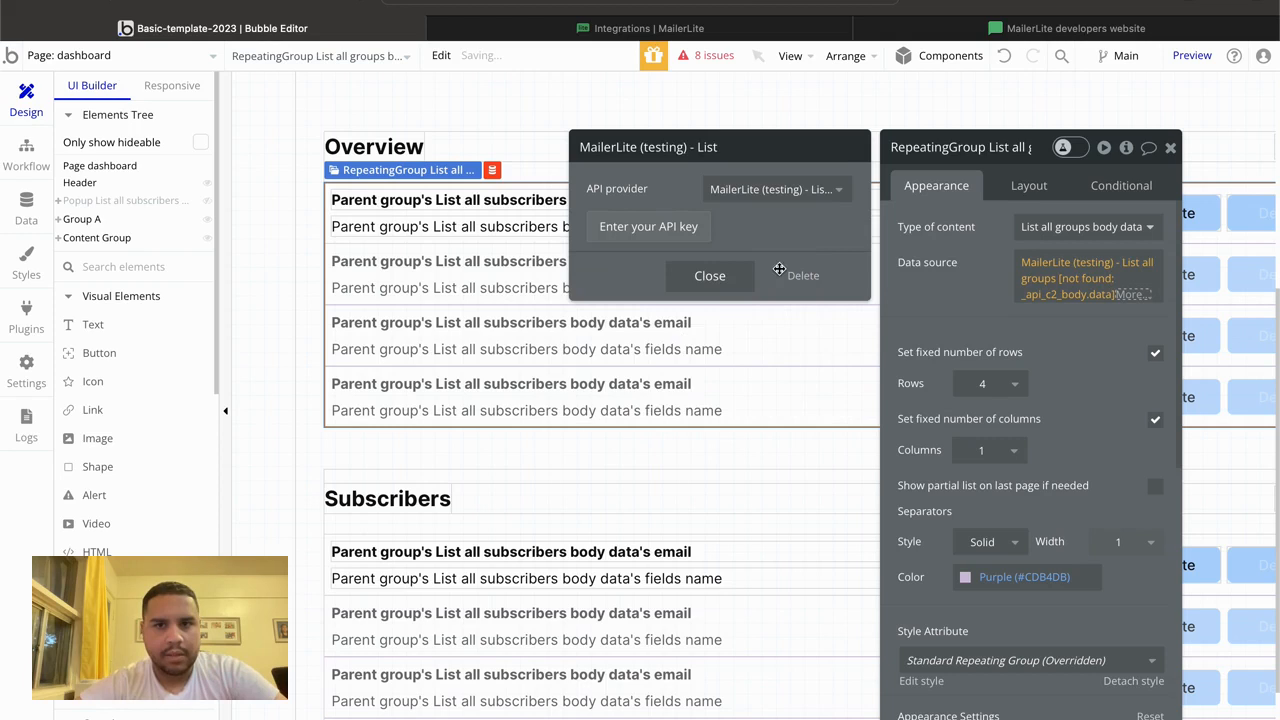
left_click(941, 290)
Step: Clear the Overview repeating group's data source and try an external API source using MailerLite (testing) - List all groups's body
right_click(1080, 300)
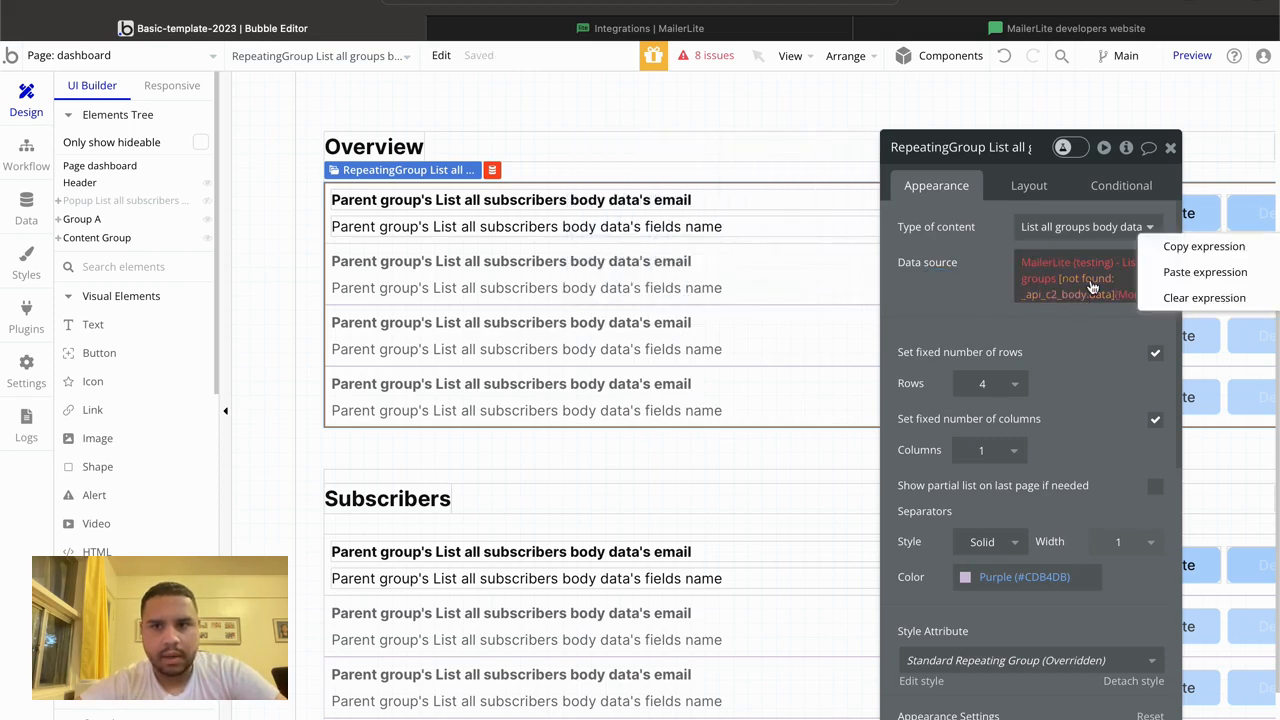
left_click(1200, 297)
left_click(1070, 262)
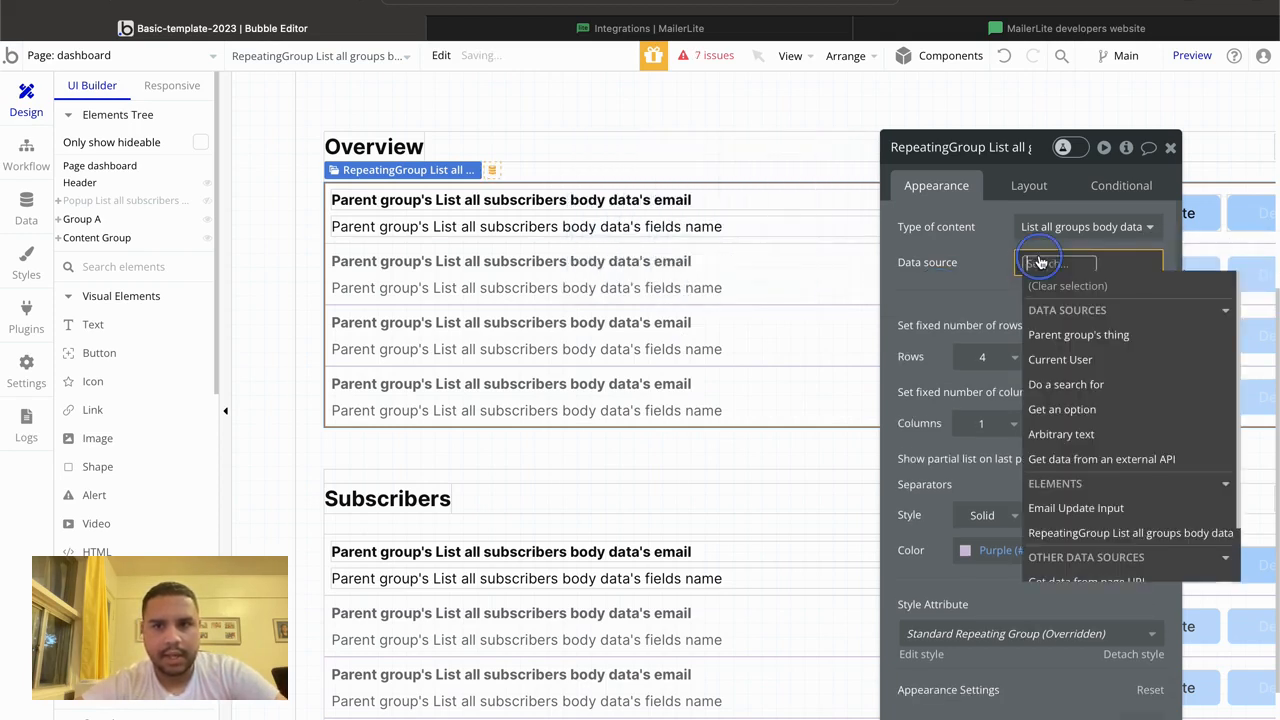
left_click(1065, 462)
left_click(735, 192)
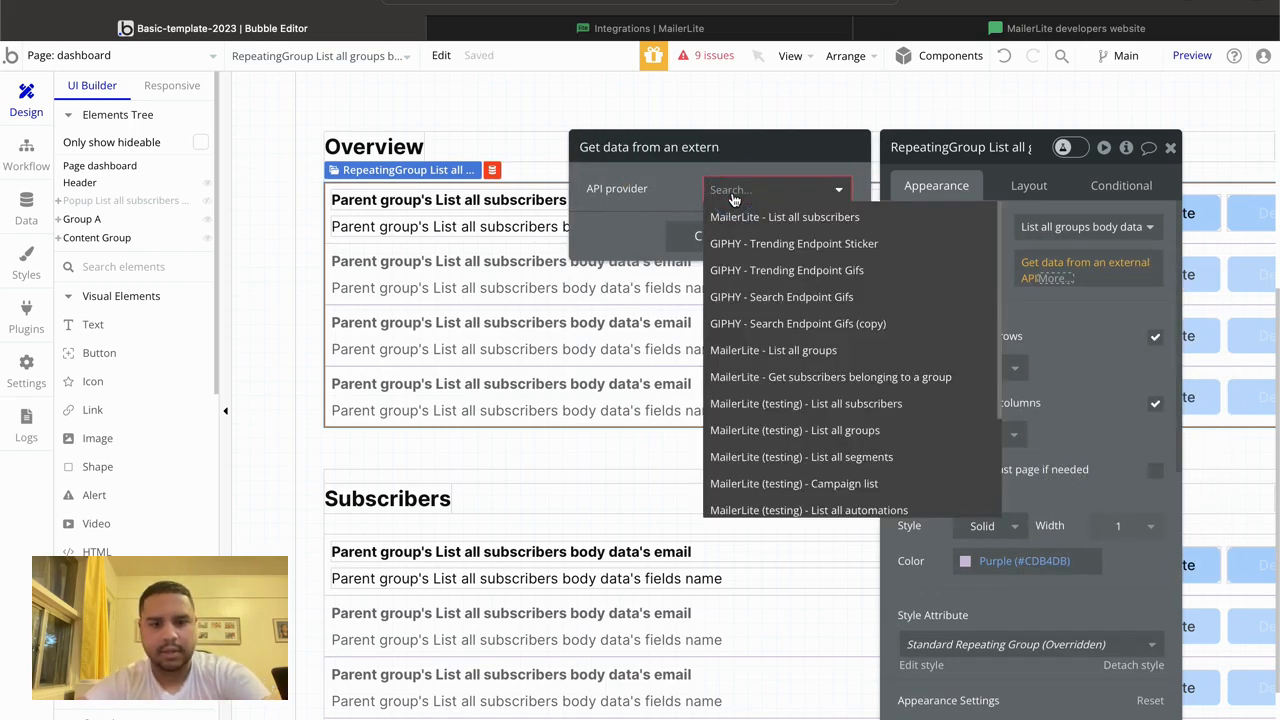
type("grou")
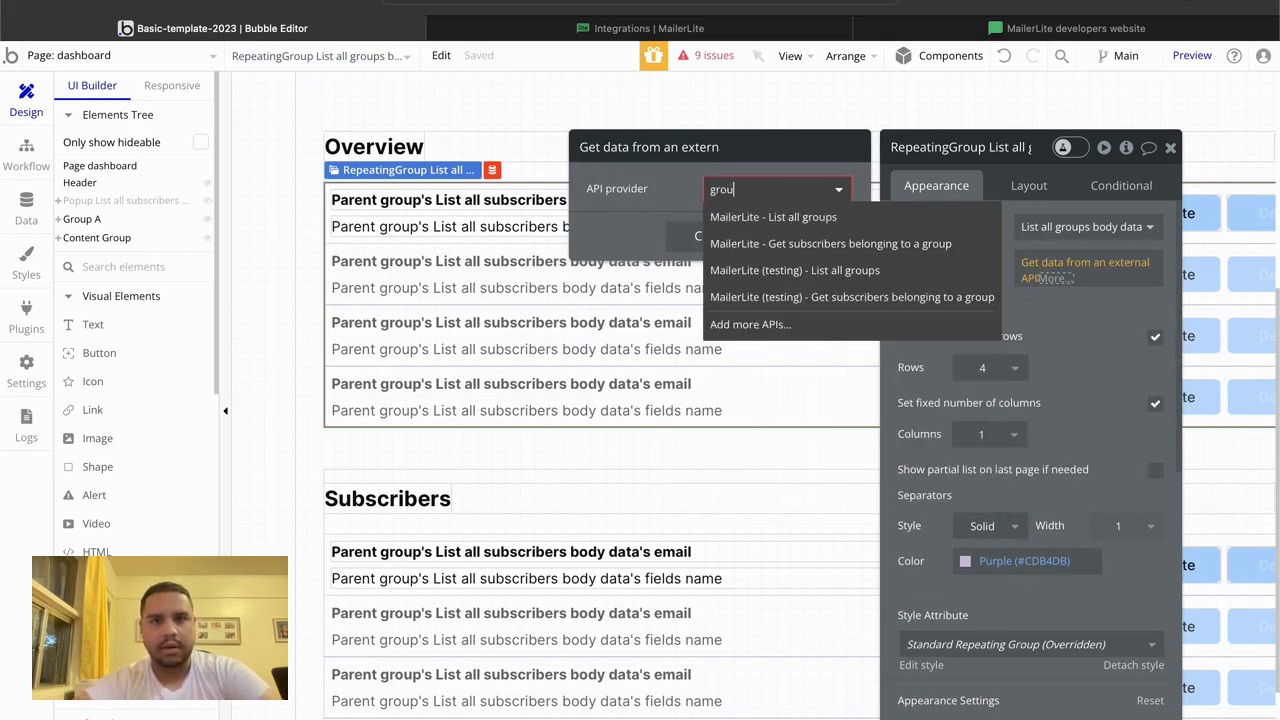
left_click(769, 268)
left_click(945, 277)
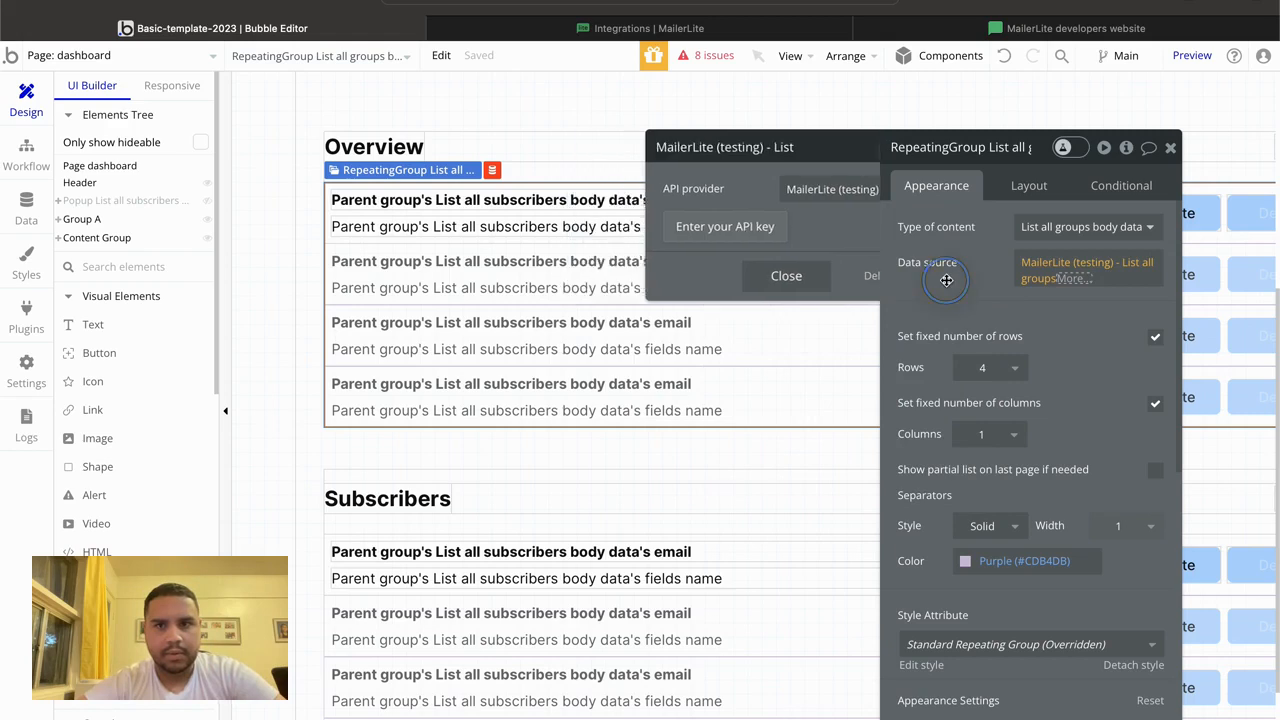
left_click(1072, 287)
left_click(1080, 322)
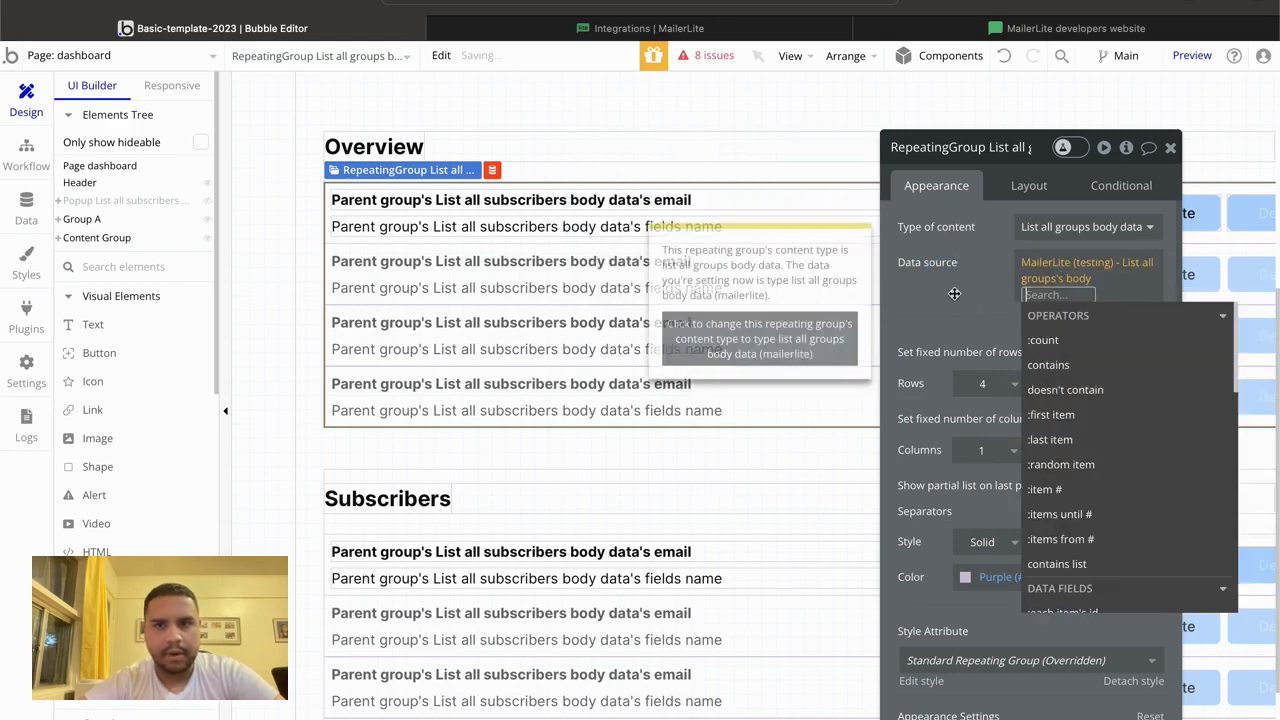
left_click(952, 293)
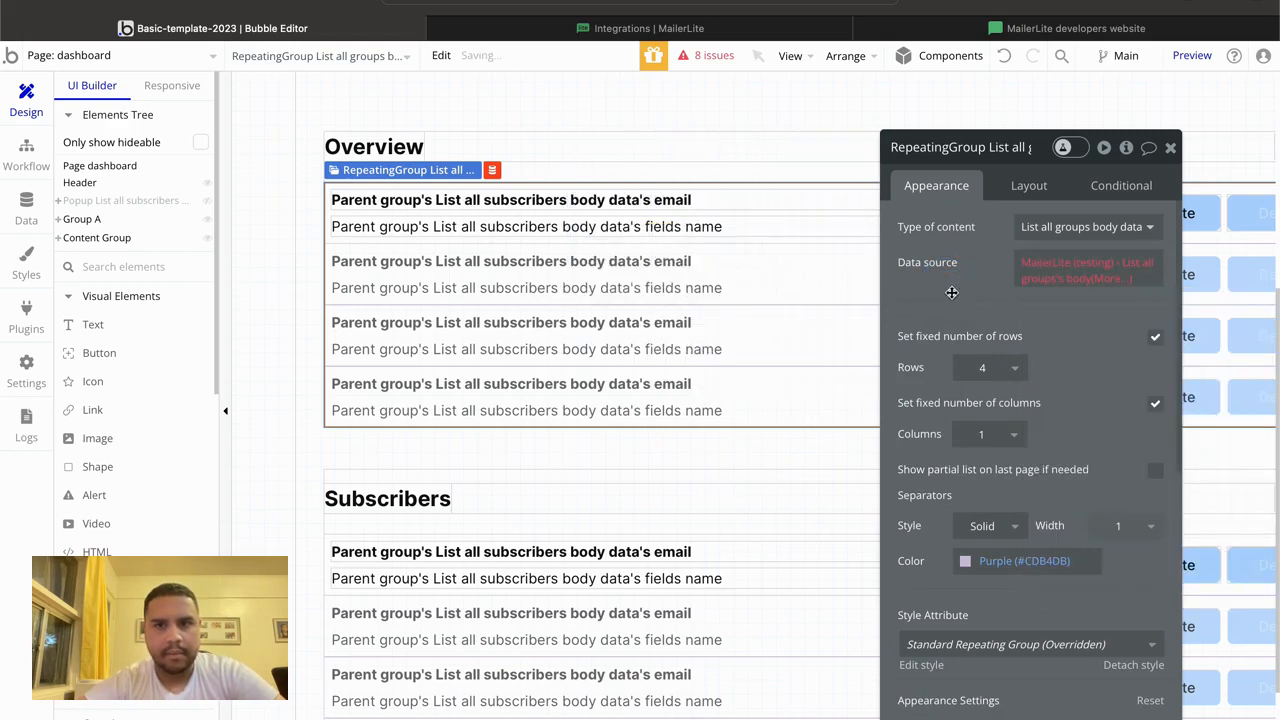
Step: Set the Overview repeating group's data source to the body of the external API call MailerLite - List all groups
left_click(1063, 267)
left_click(773, 192)
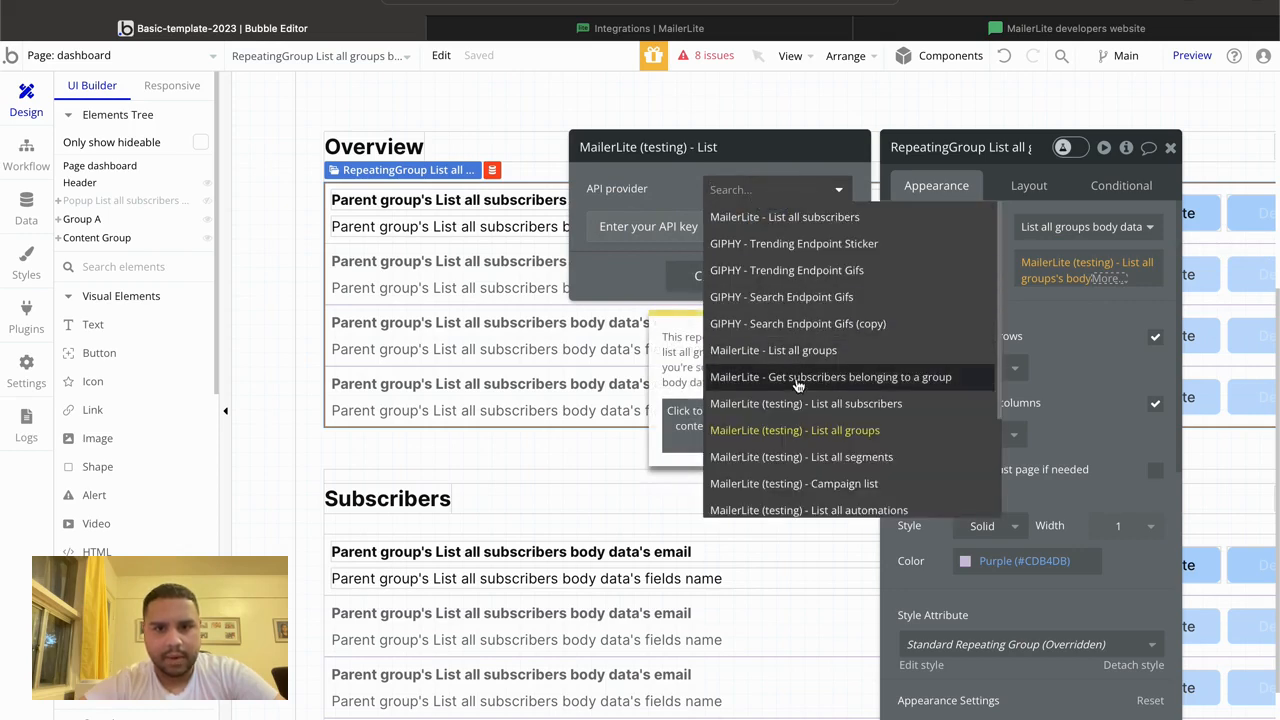
type("grou")
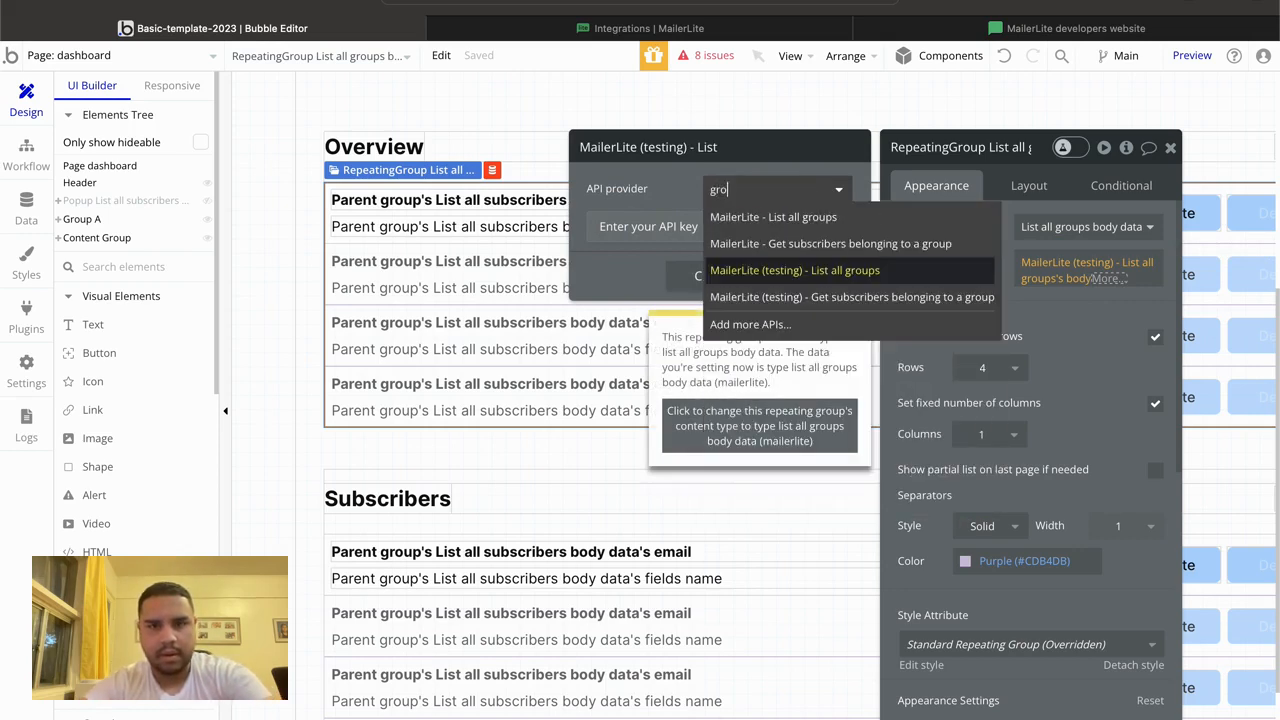
left_click(850, 229)
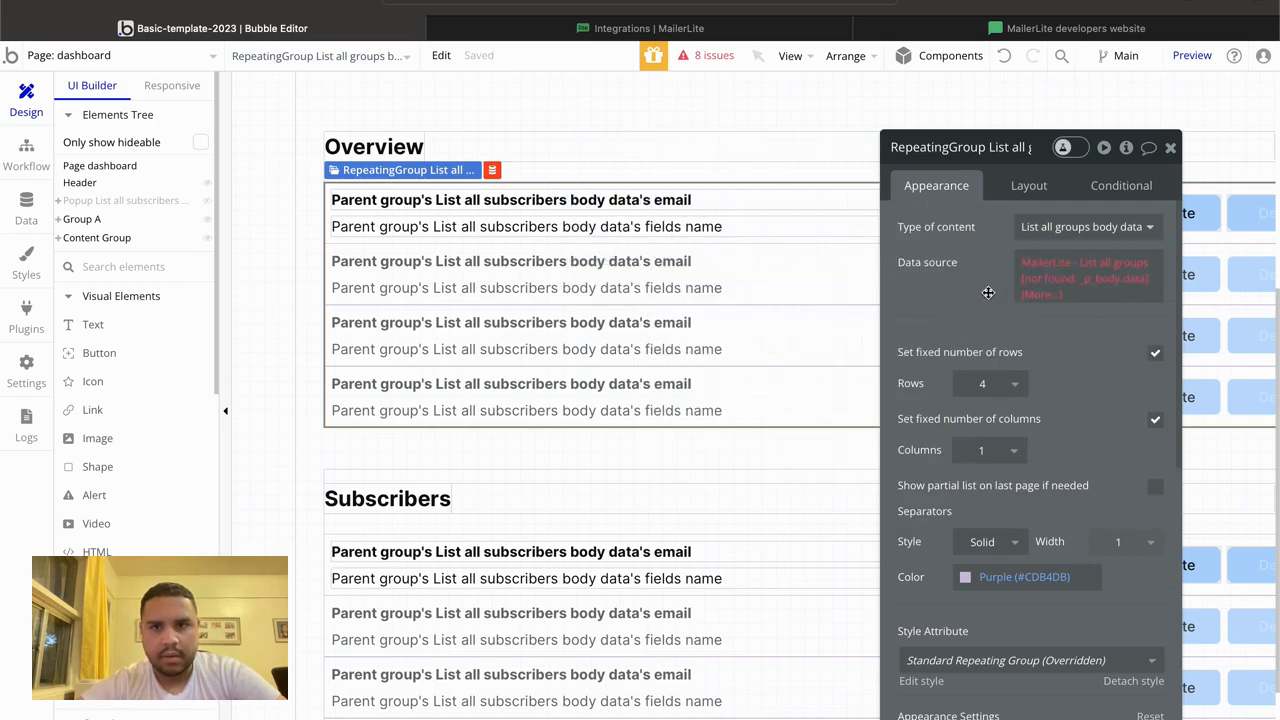
left_click(1095, 283)
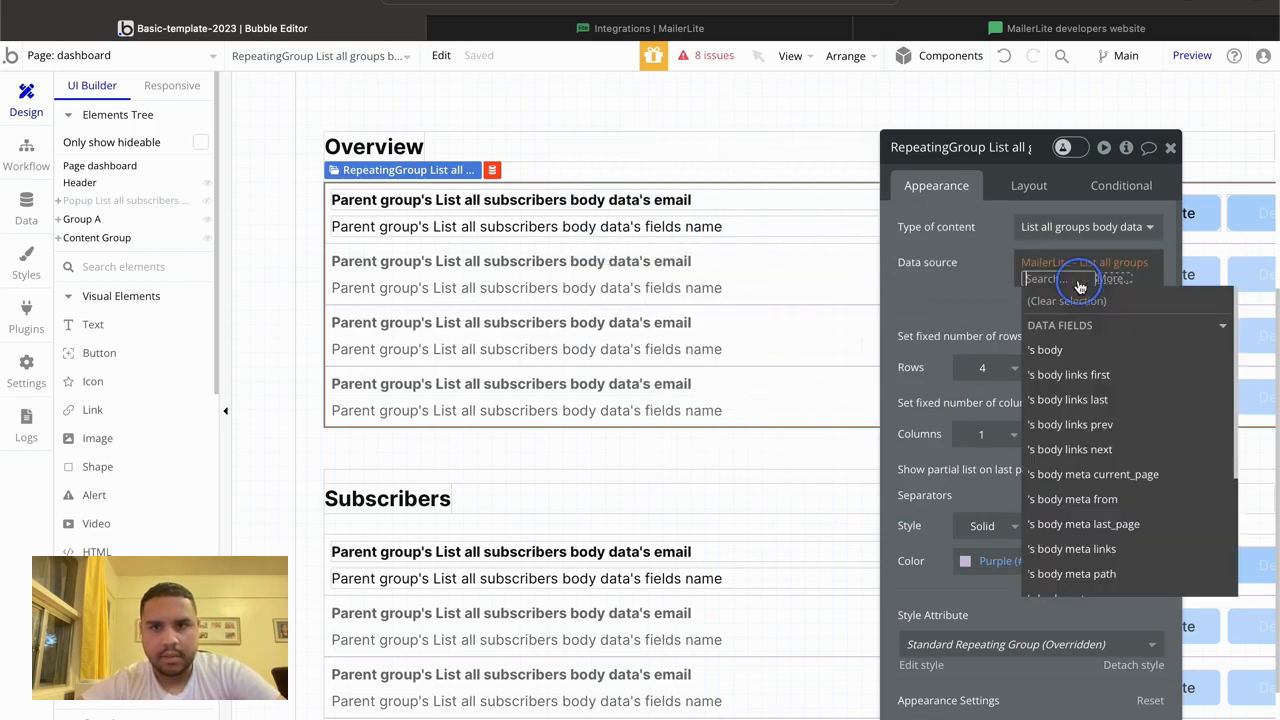
left_click(1060, 349)
left_click(946, 286)
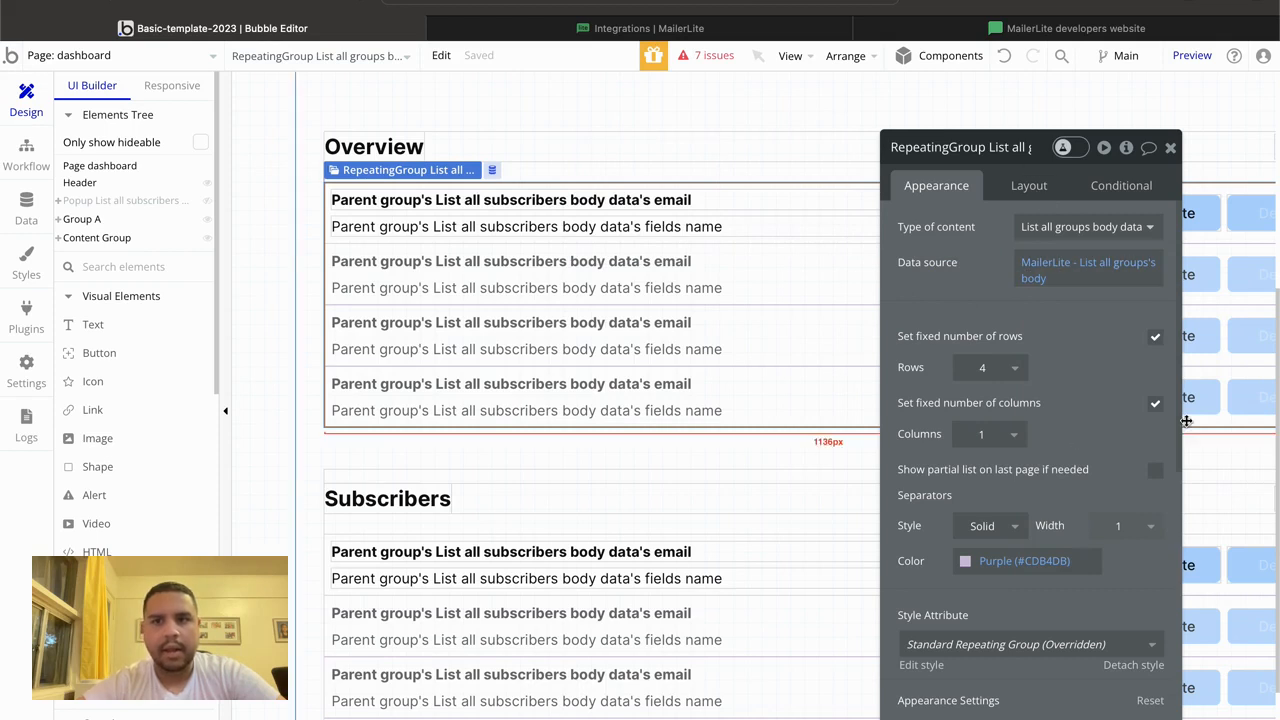
left_click(943, 110)
left_click(271, 234)
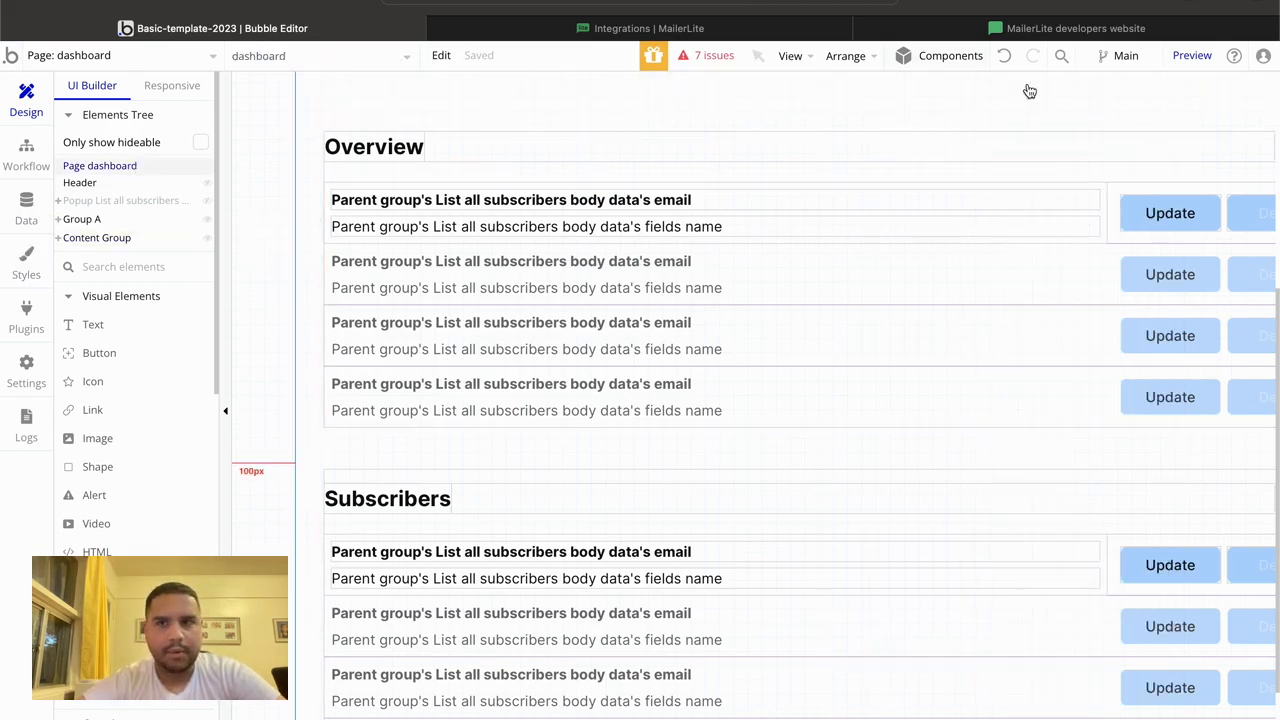
Step: Preview the dashboard page and check its Overview list against the groups on MailerLite's Integrations page
left_click(1191, 56)
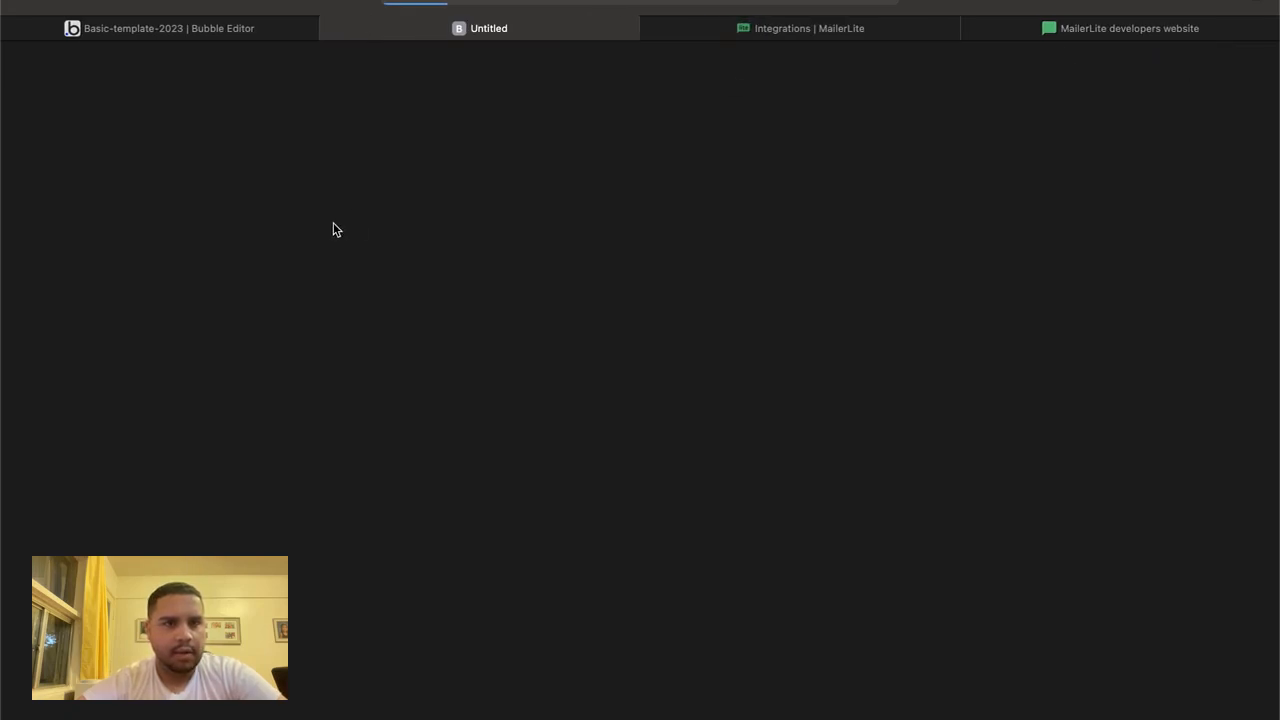
left_click(798, 26)
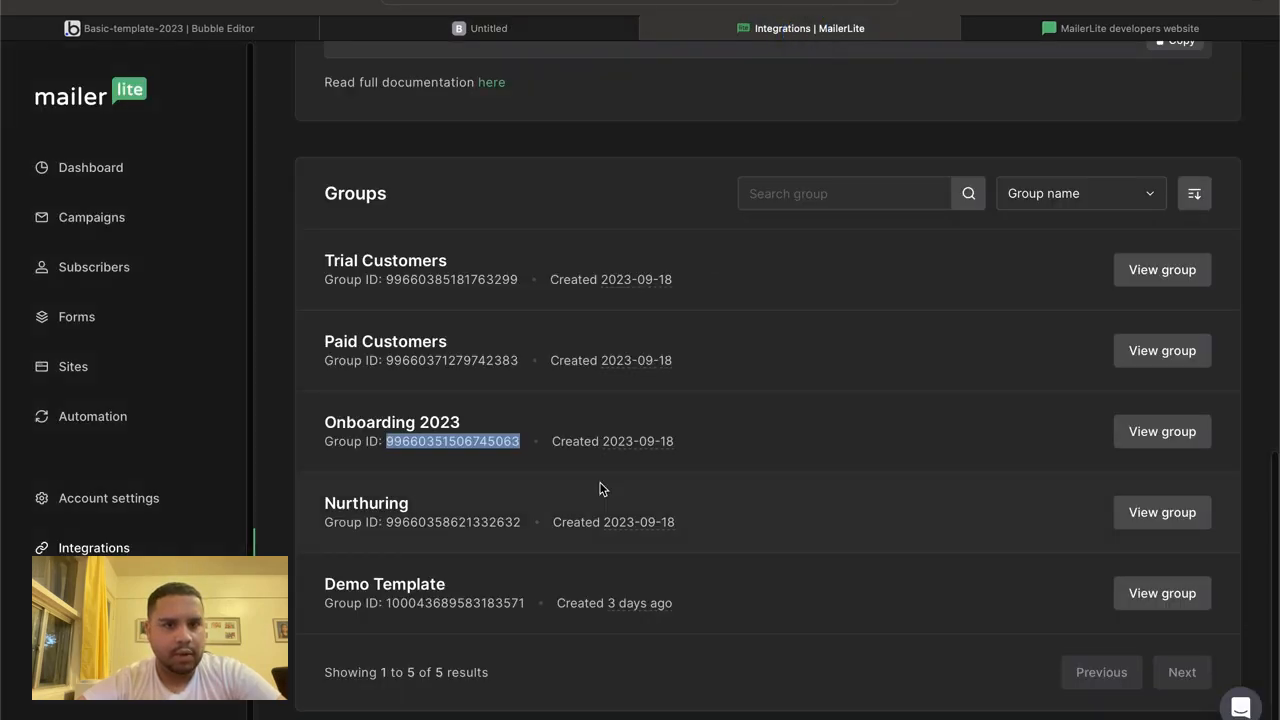
left_click(546, 35)
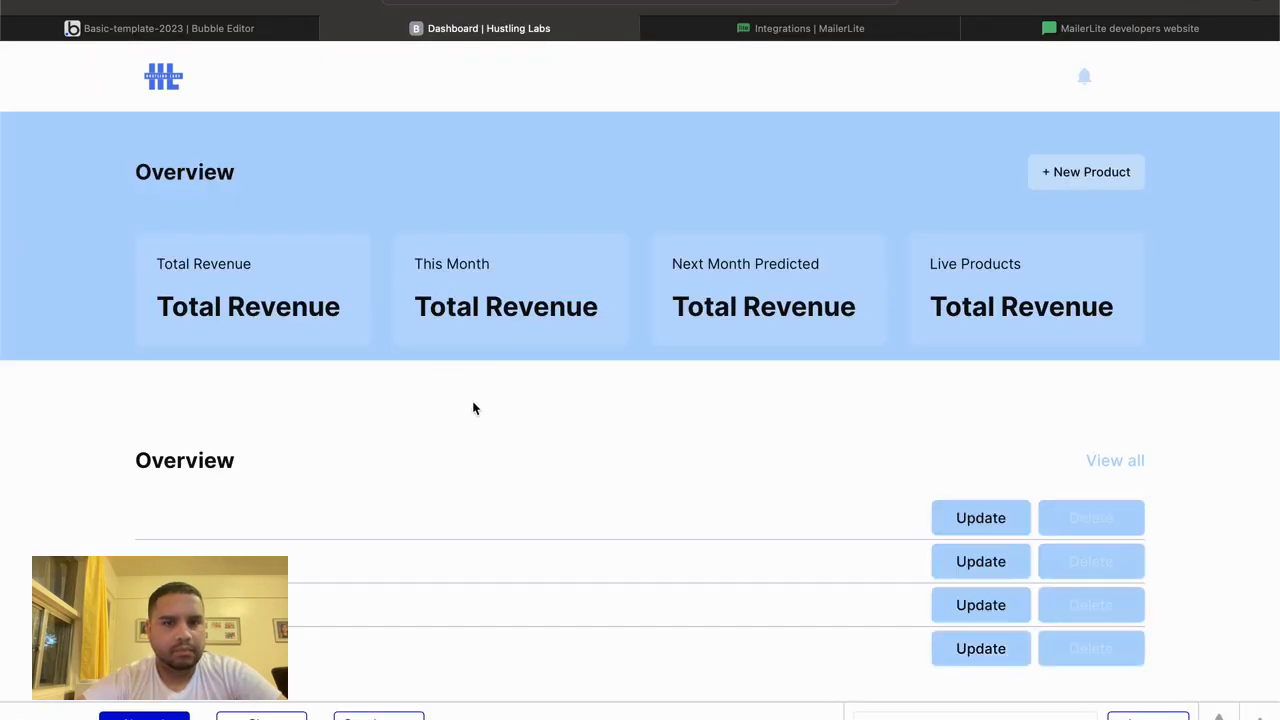
scroll(474, 408, "down", 3)
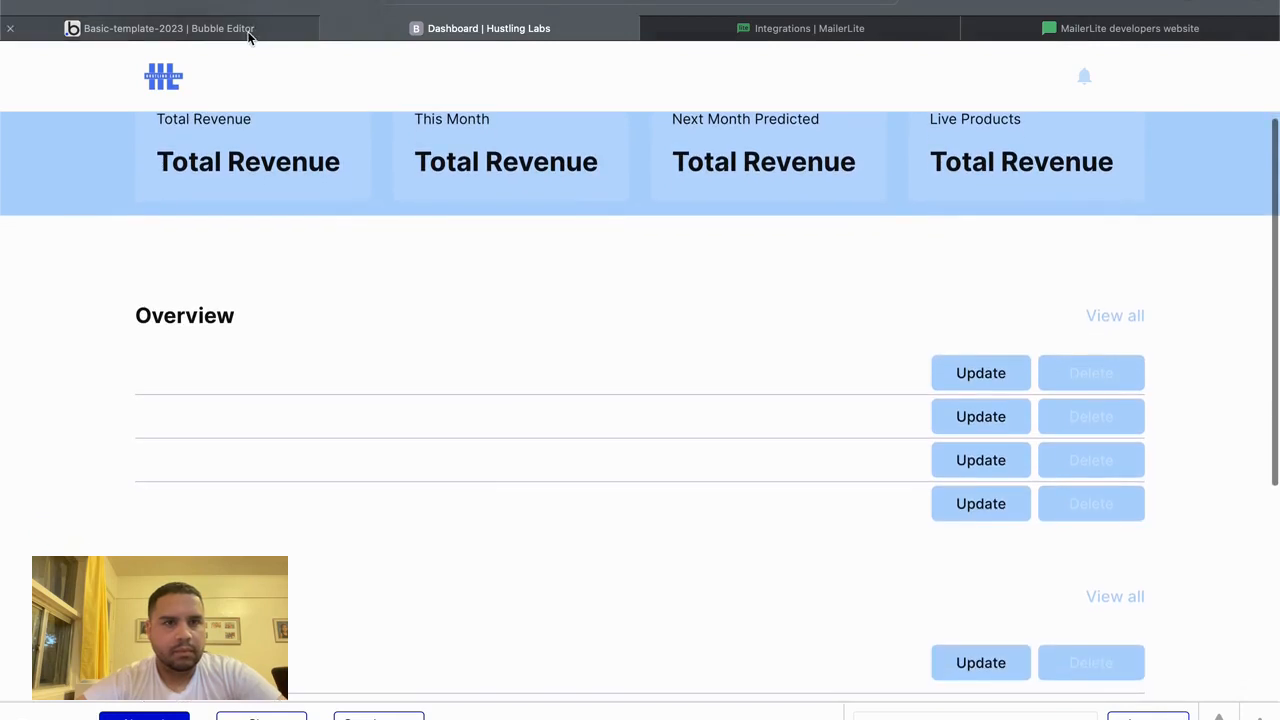
Step: Back in the Bubble editor, set the content type of the group holding the Overview row's two texts to List all groups body data
left_click(251, 34)
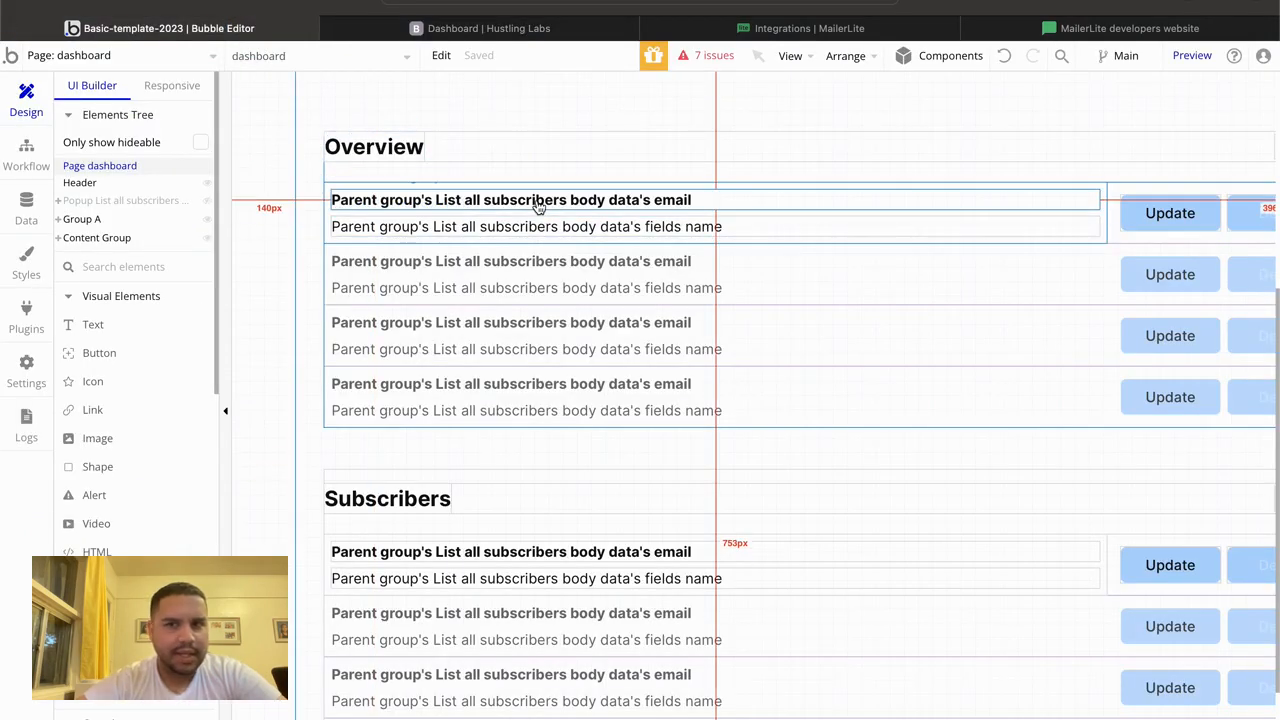
left_click(789, 218)
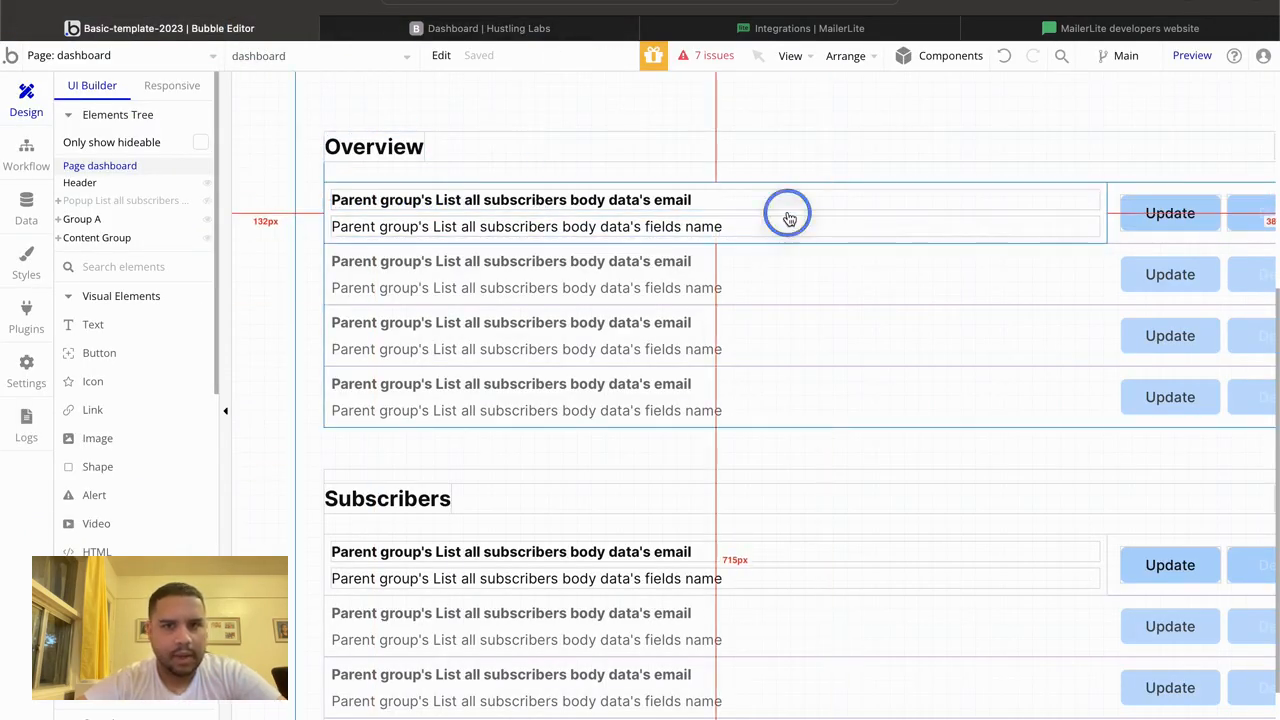
left_click(1038, 230)
type("g")
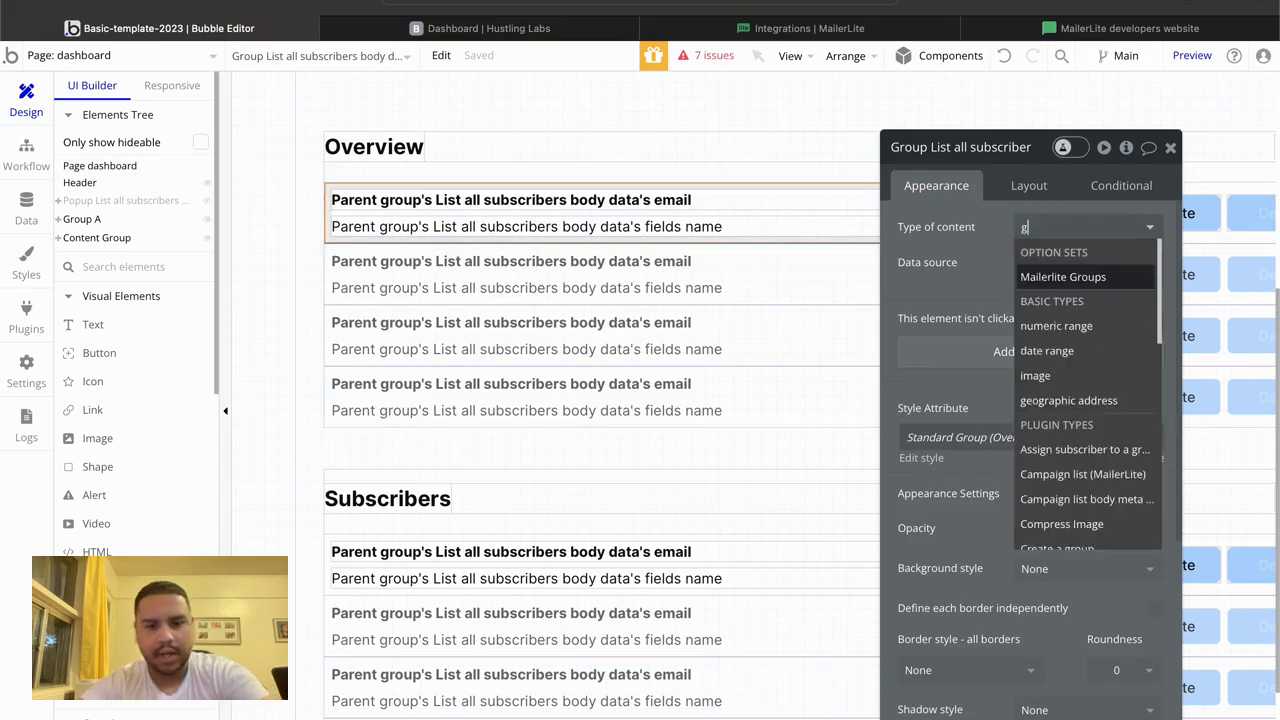
type("ro")
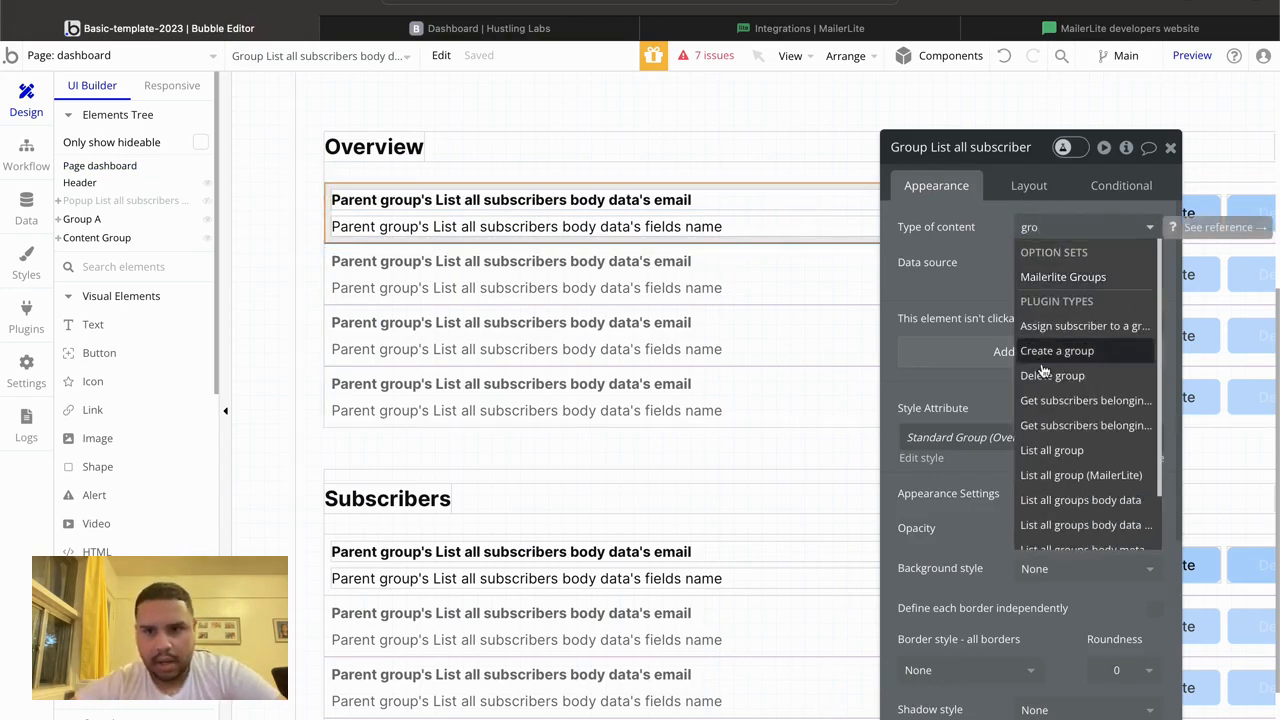
left_click(1080, 500)
Step: Bind the Overview row's bold text to the parent group's name and the text below it to active_count
left_click(775, 208)
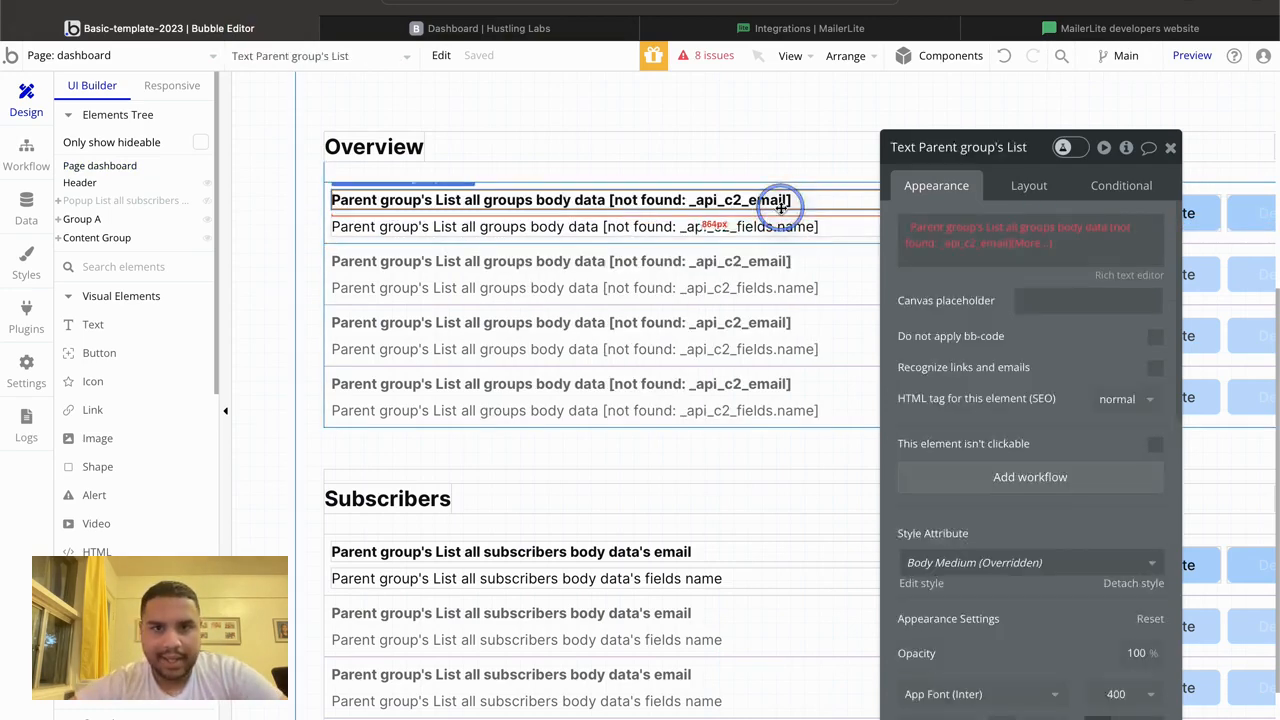
left_click(1100, 231)
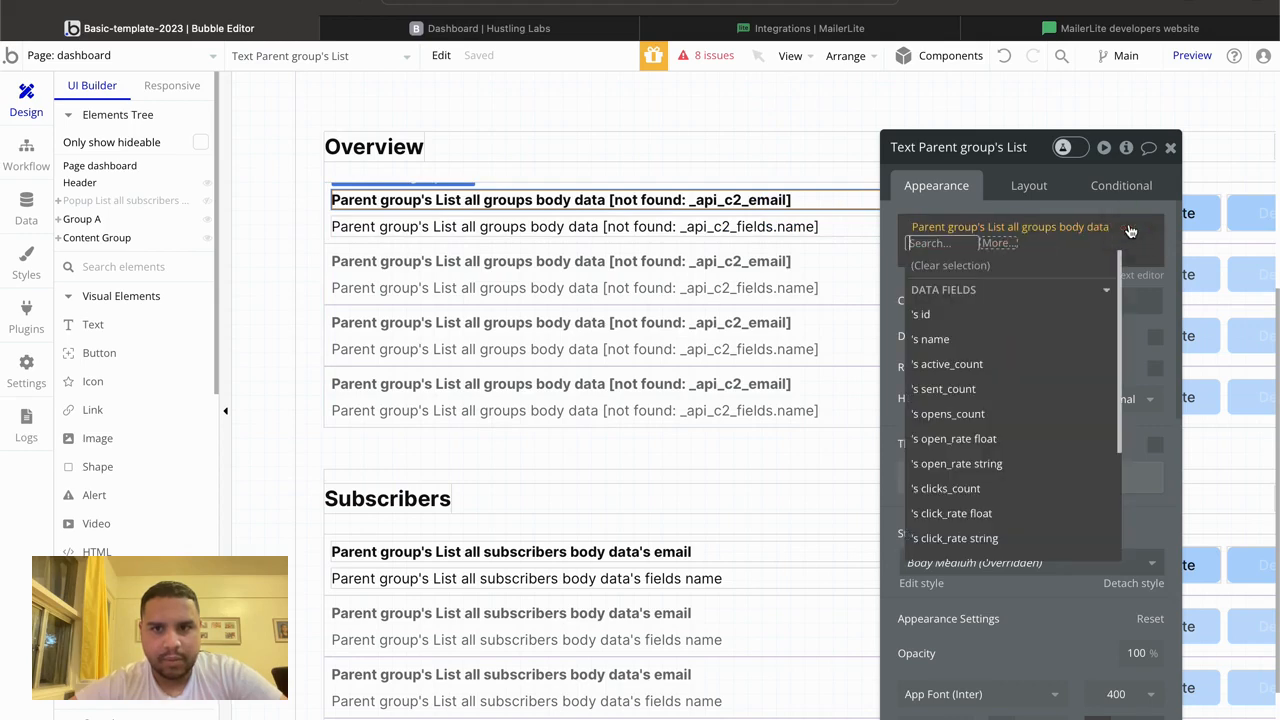
left_click(955, 340)
left_click(615, 230)
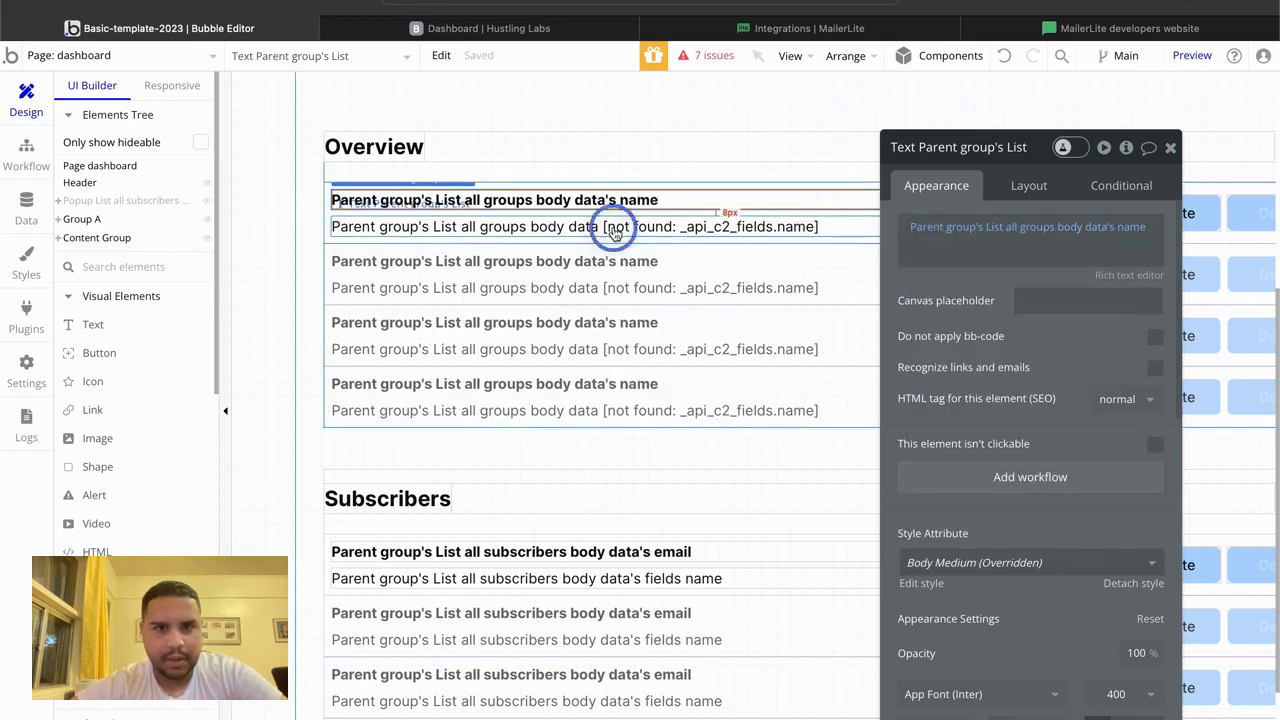
left_click(1118, 231)
left_click(947, 364)
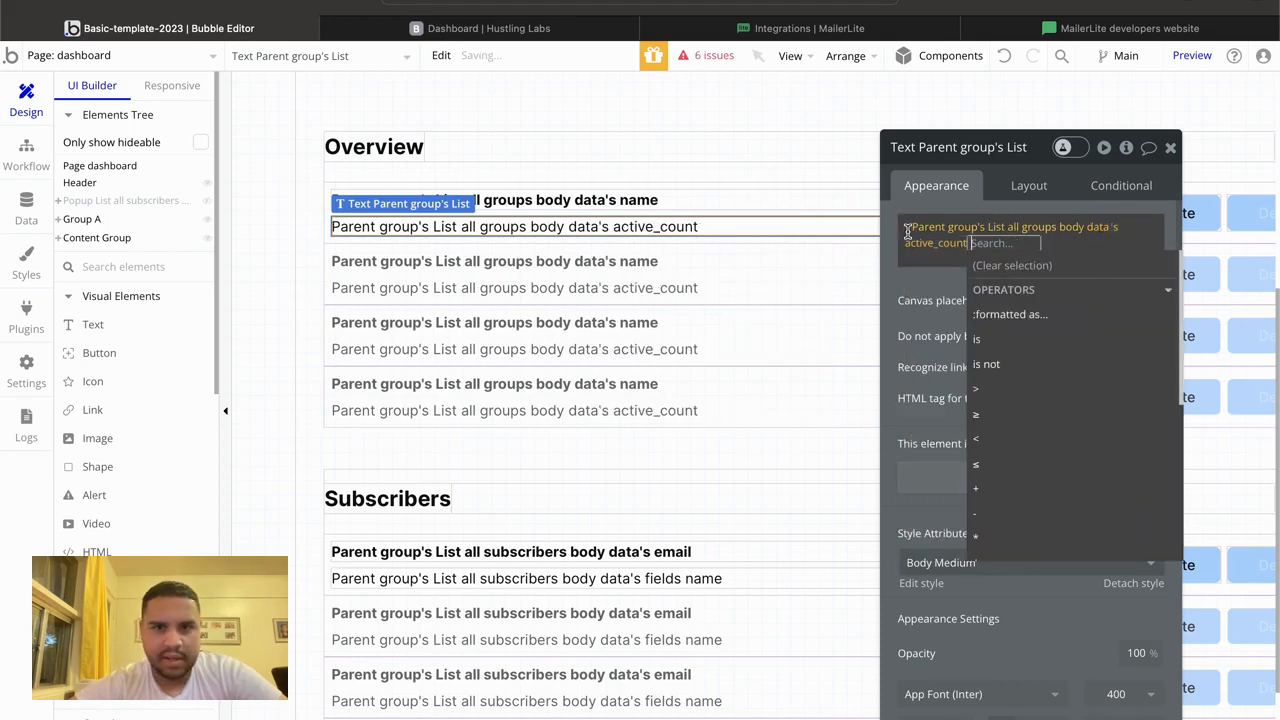
left_click(1170, 148)
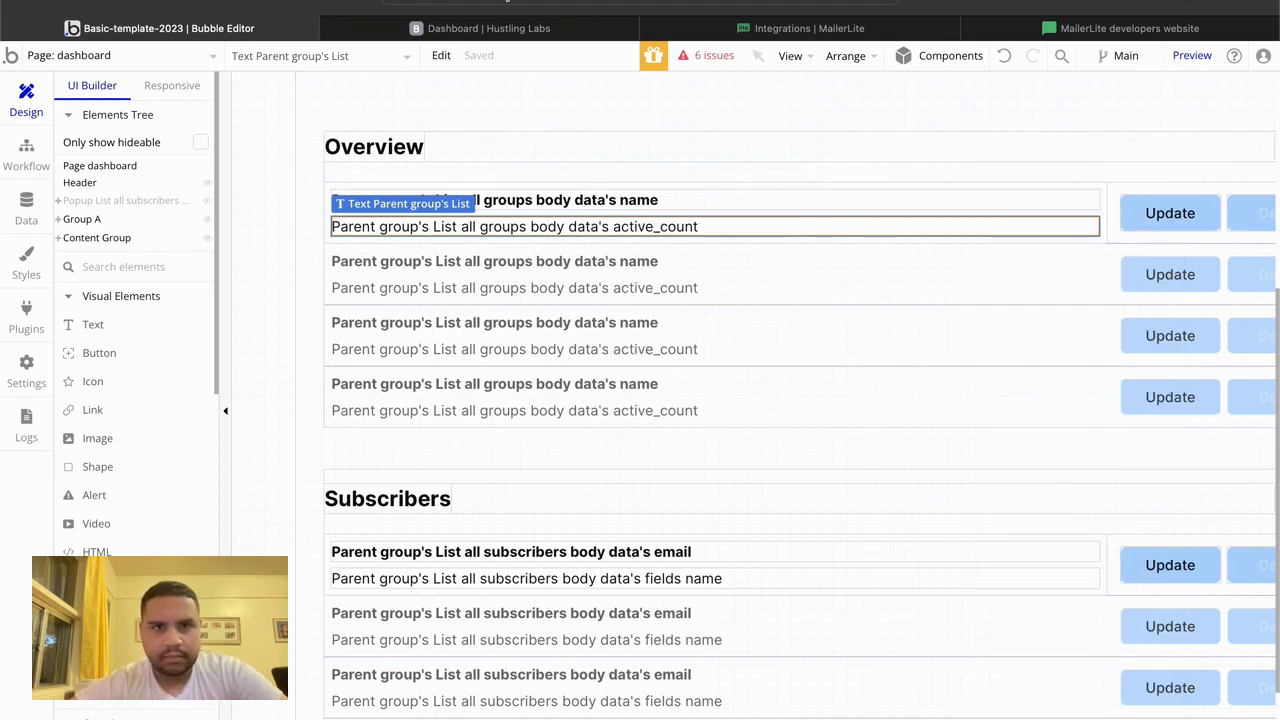
Step: Refresh the dashboard preview and check the group names and active counts in the Overview list
left_click(491, 28)
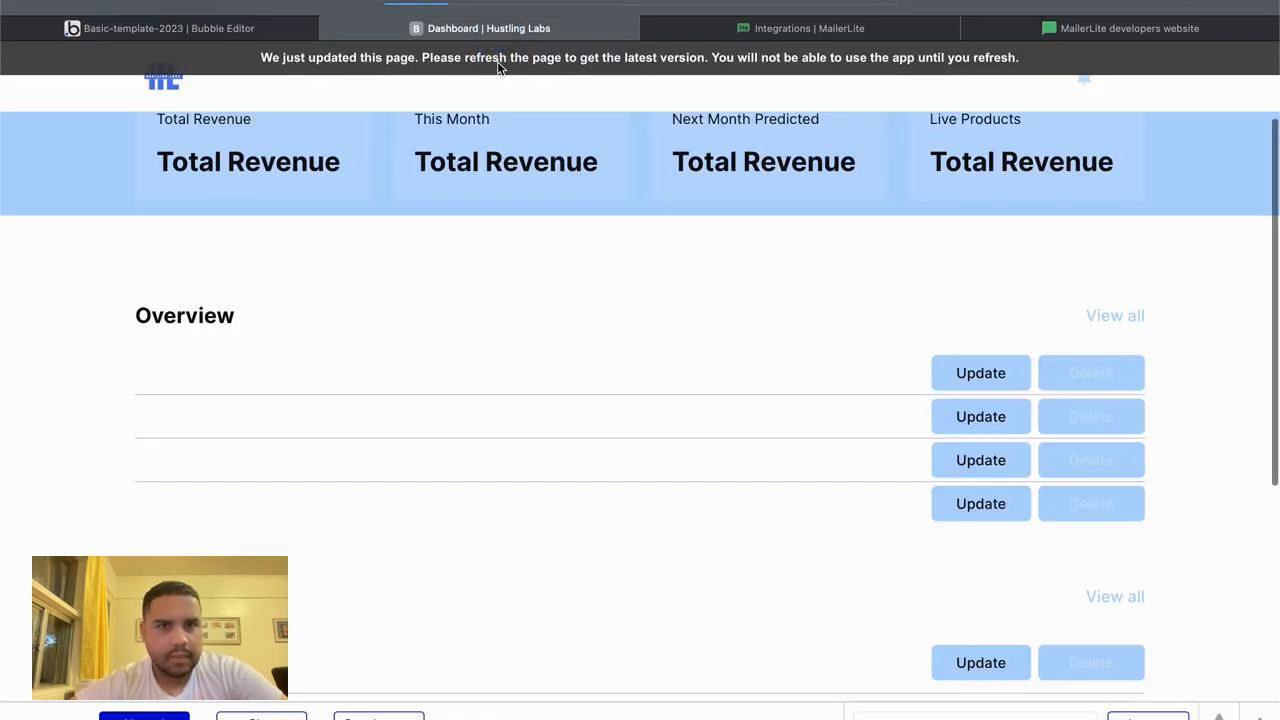
left_click(497, 61)
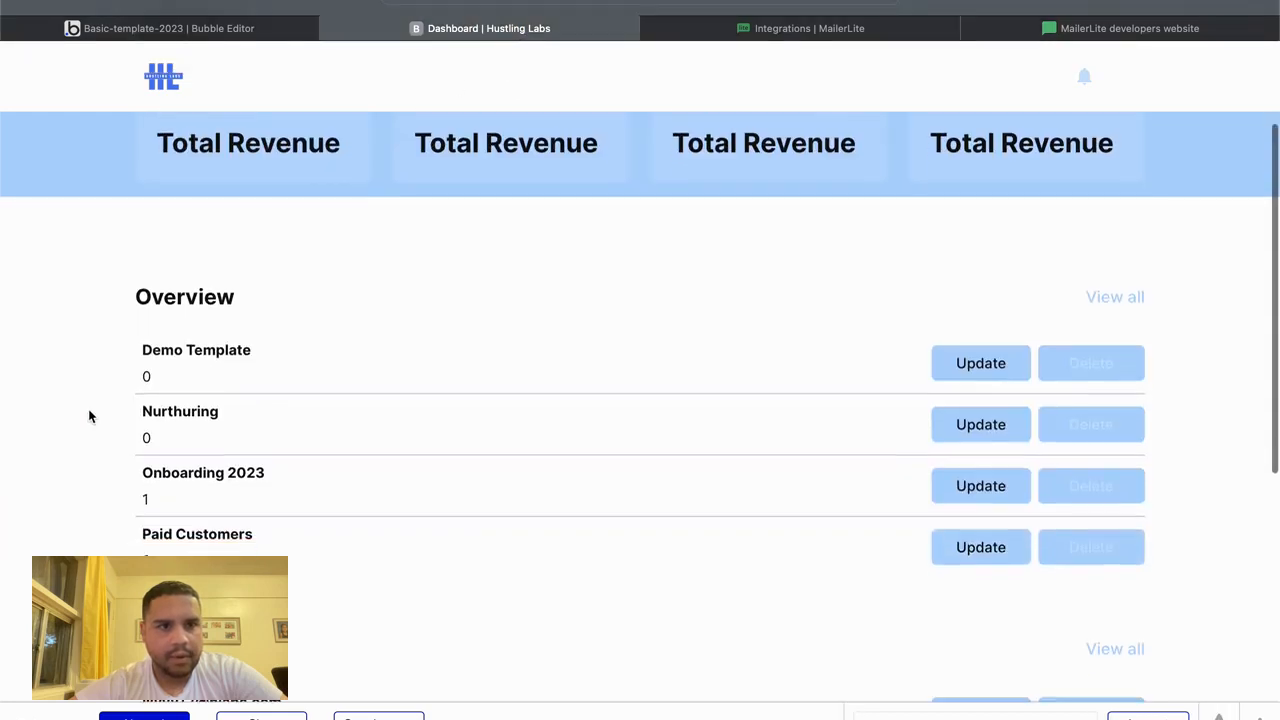
scroll(89, 416, "down", 3)
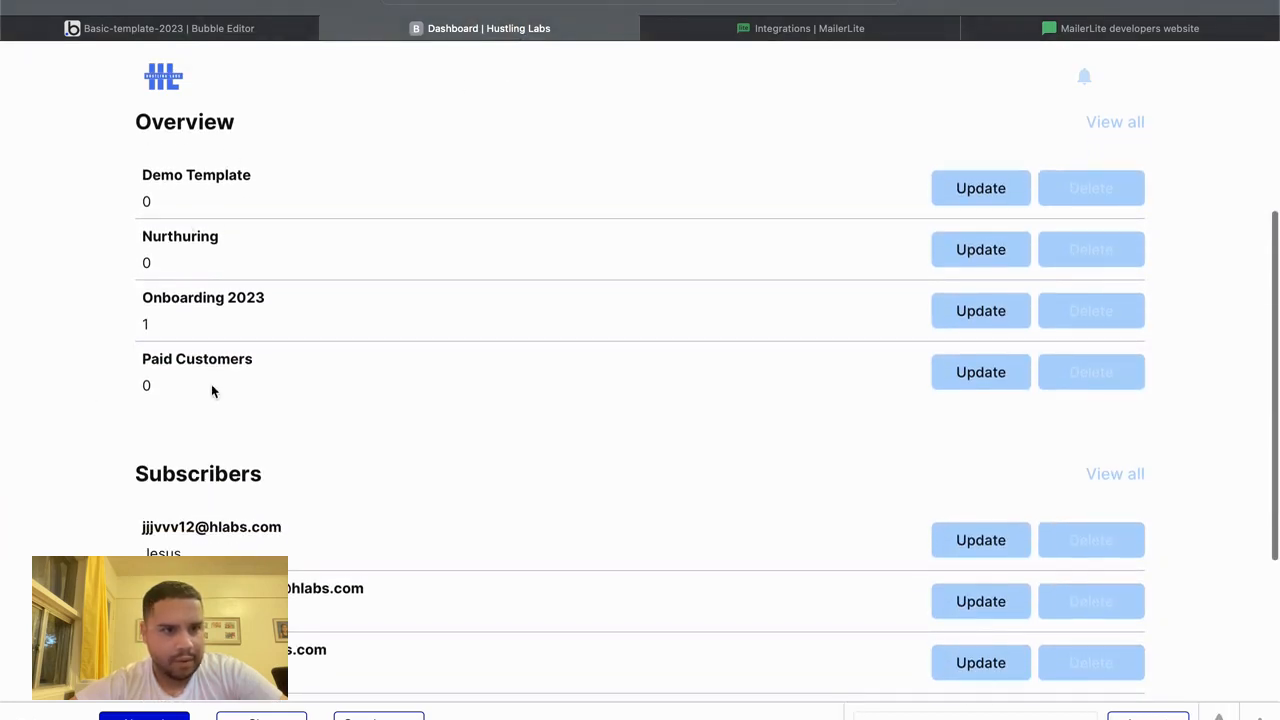
scroll(208, 289, "down", 1)
Step: In the Bubble editor, set the Overview repeating group's fixed number of rows to 5
left_click(168, 28)
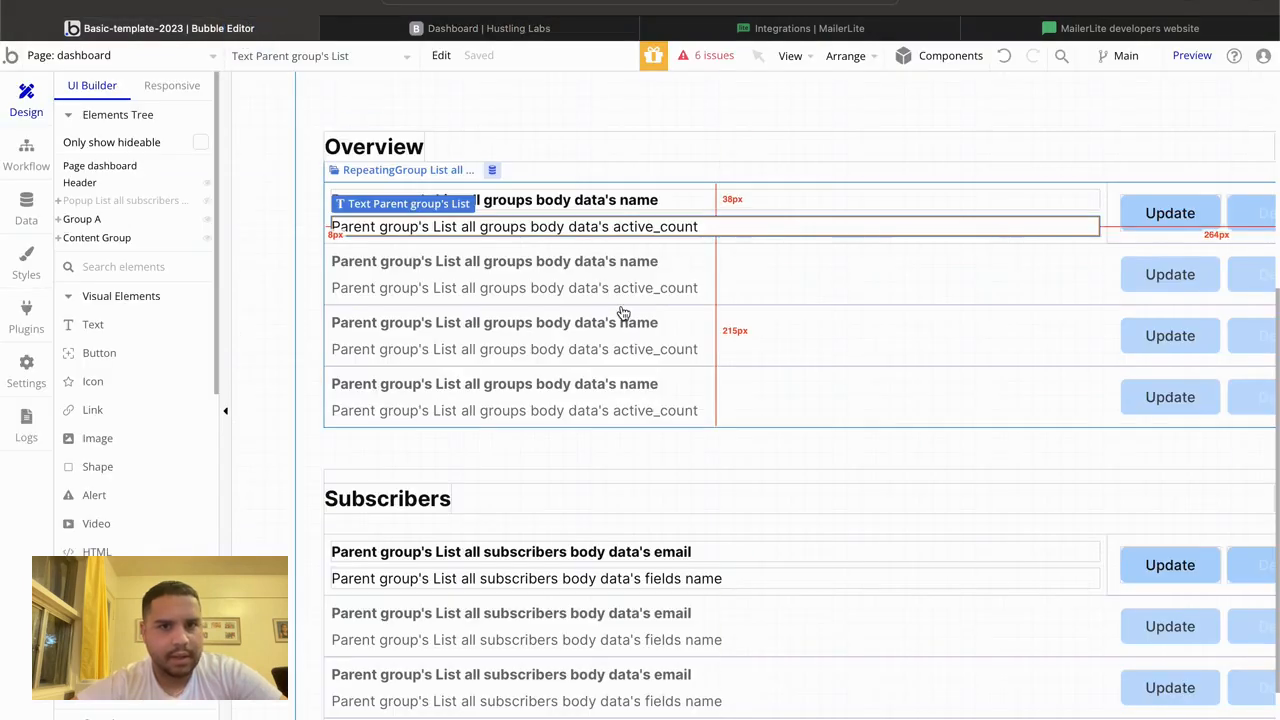
double_click(622, 305)
left_click(1014, 370)
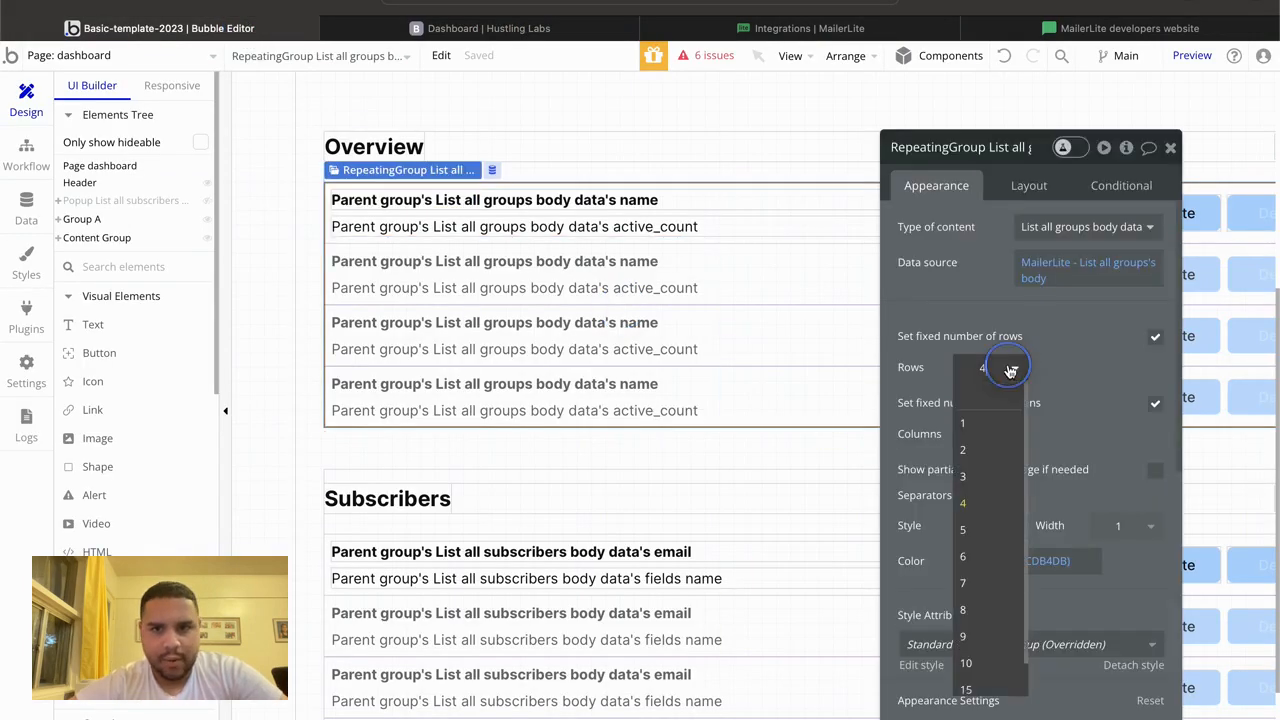
left_click(980, 528)
left_click(1170, 147)
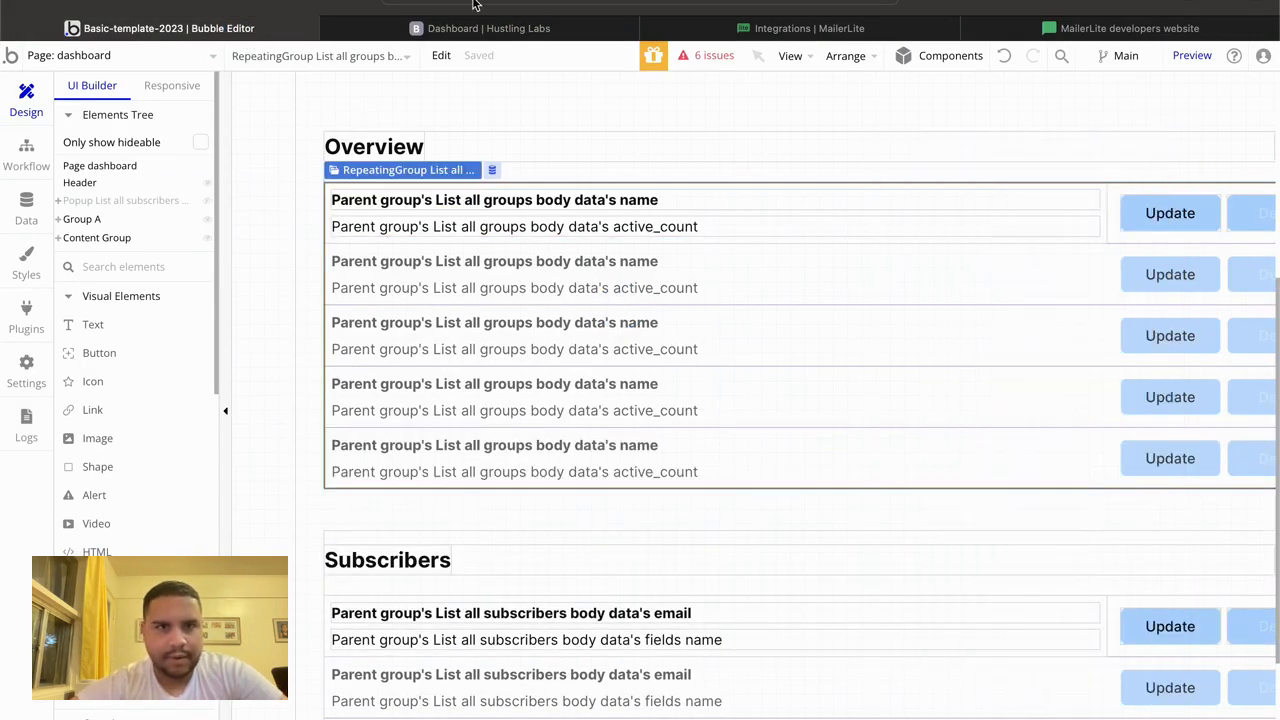
Step: Refresh the dashboard preview and compare its Overview list with the groups shown in MailerLite
left_click(480, 28)
left_click(474, 75)
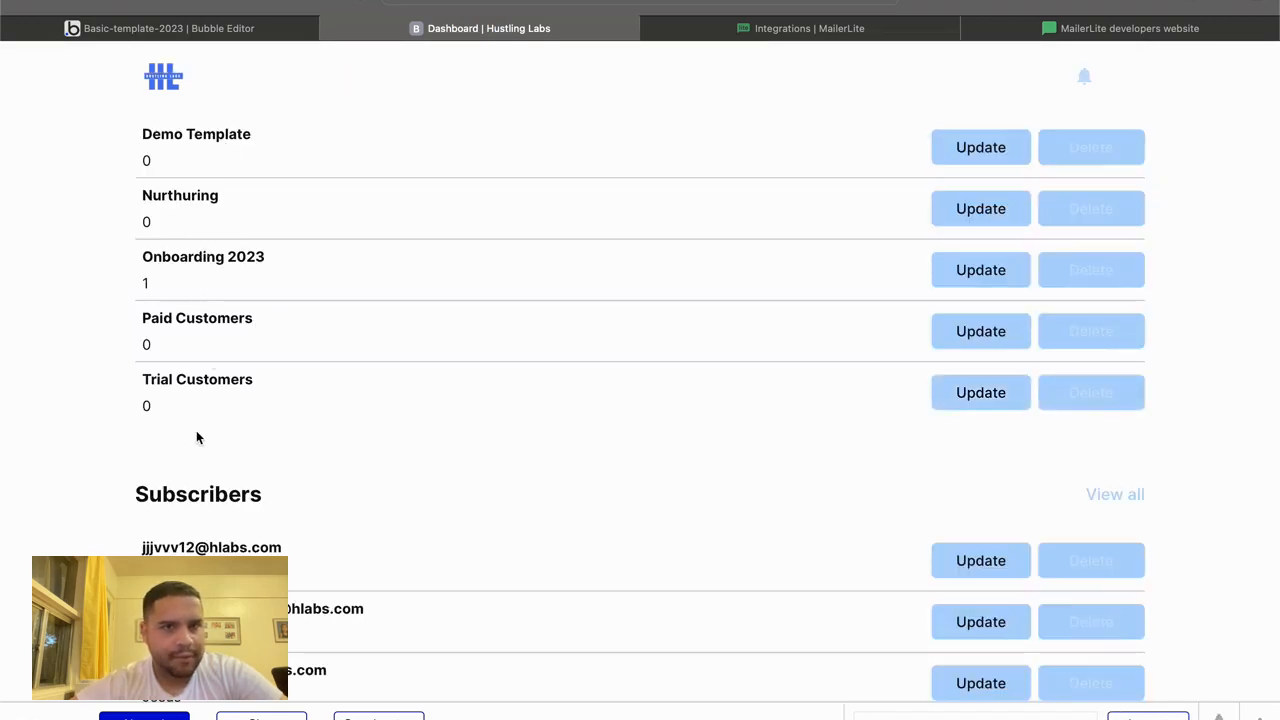
left_click(857, 28)
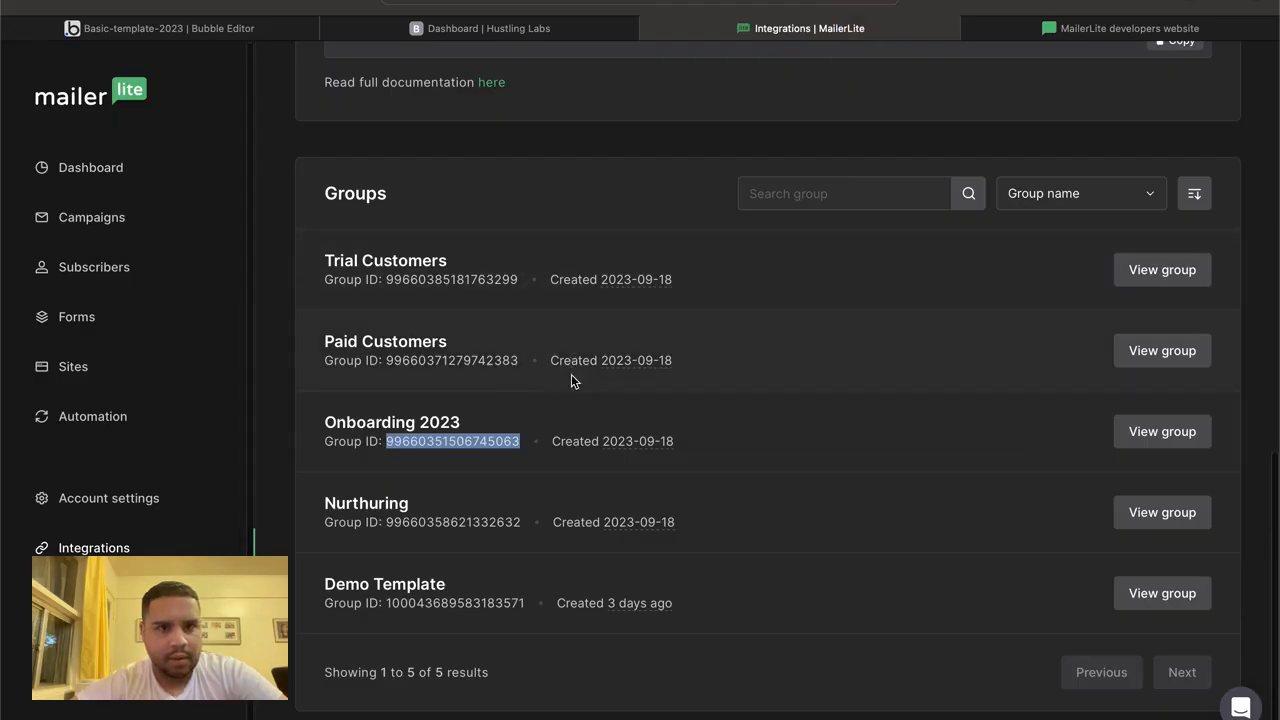
Step: Return to the dashboard preview and look through the complete Overview and Subscribers lists
left_click(403, 30)
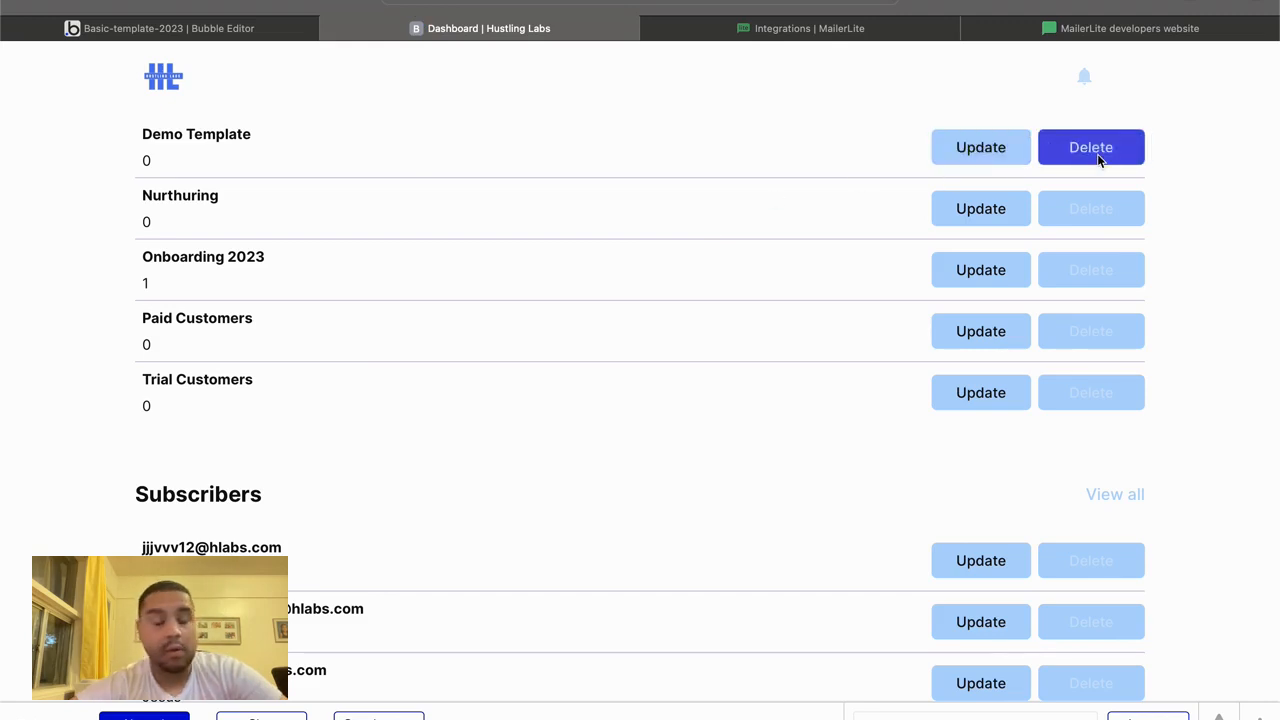
scroll(1052, 190, "up", 2)
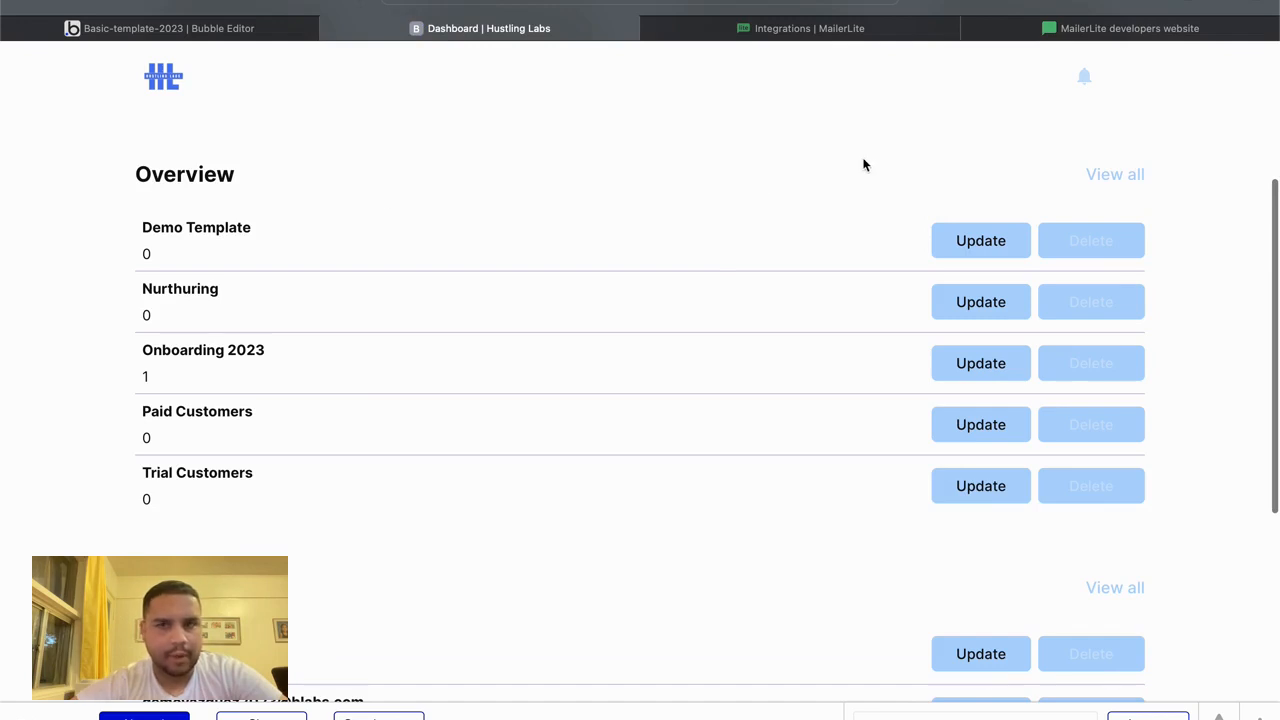
scroll(329, 146, "down", 5)
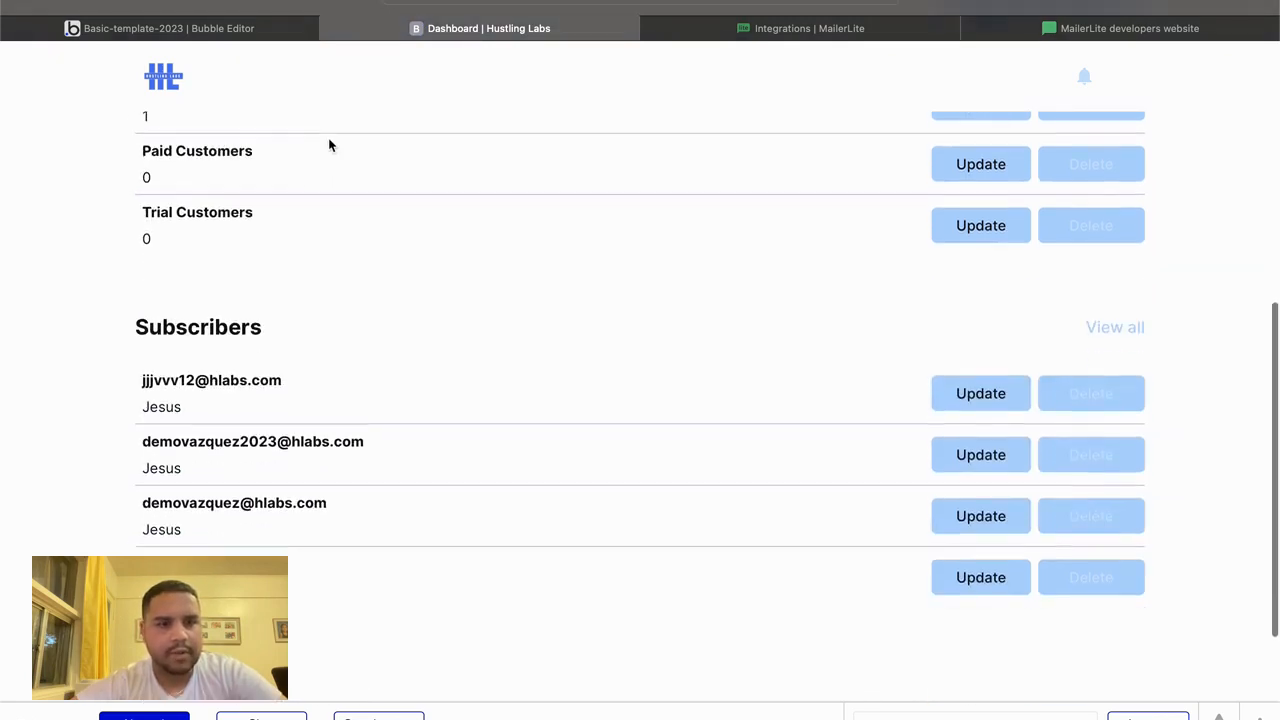
scroll(329, 143, "up", 10)
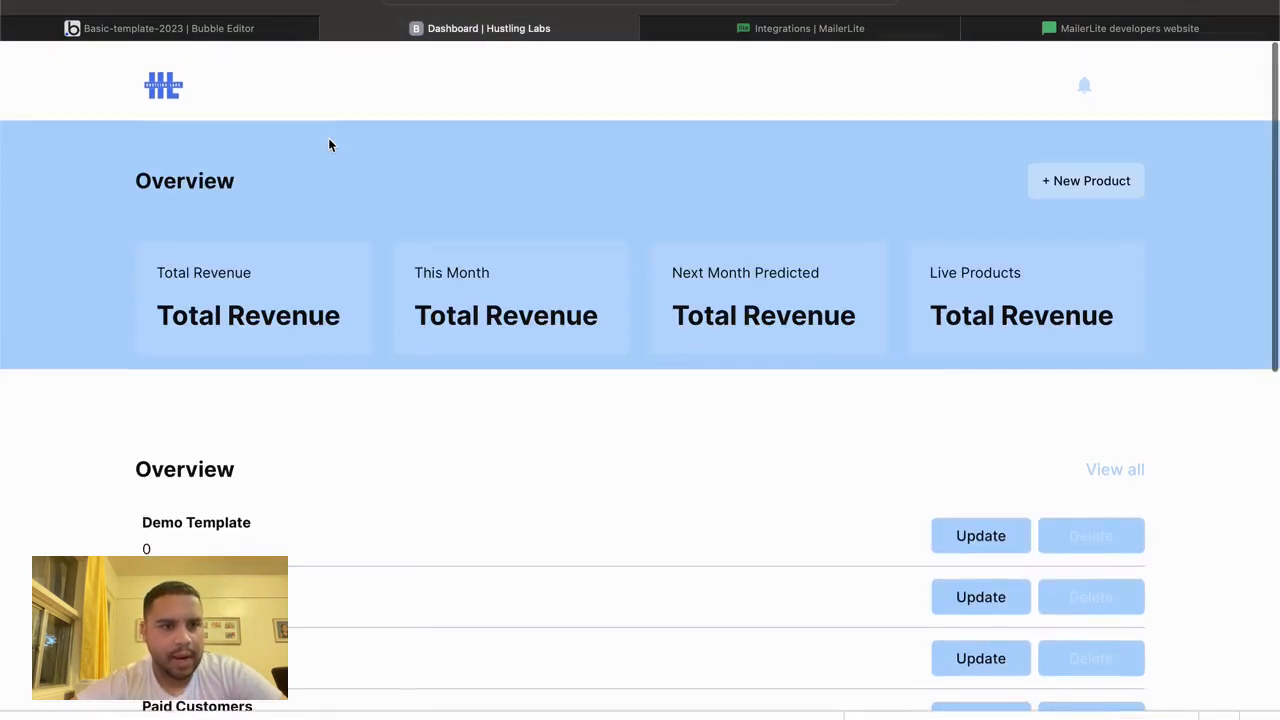
scroll(329, 143, "down", 4)
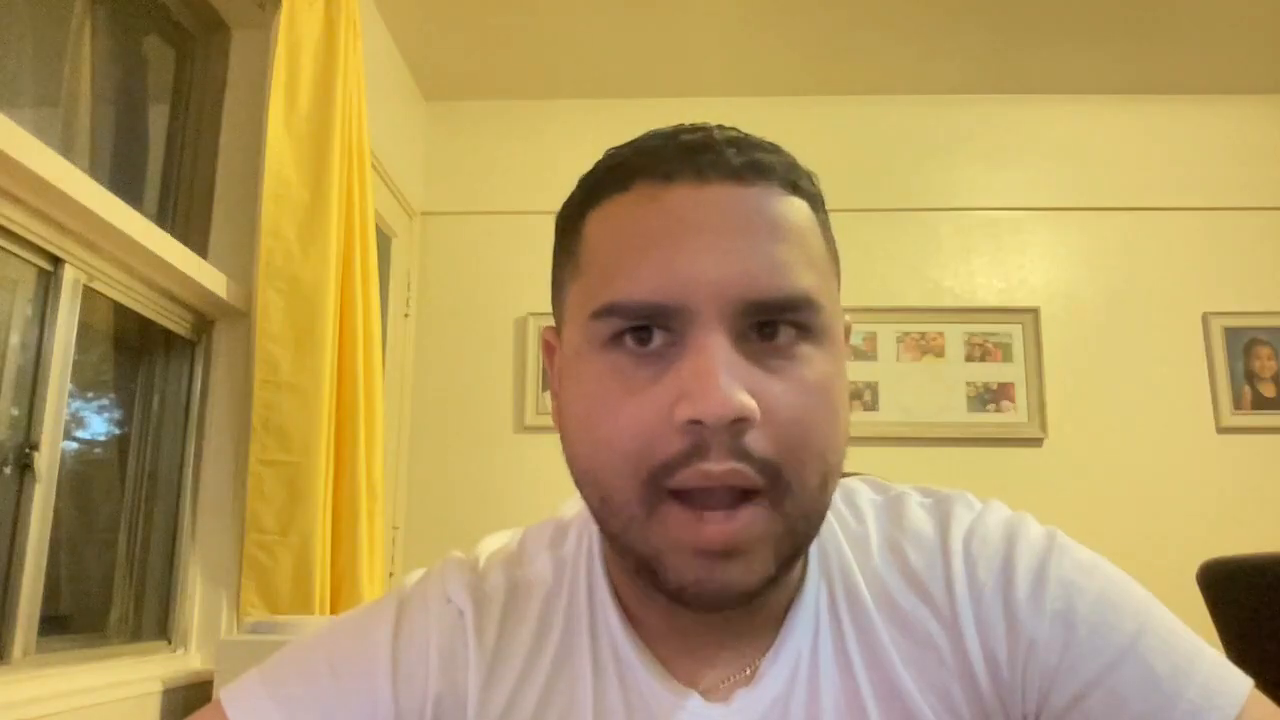